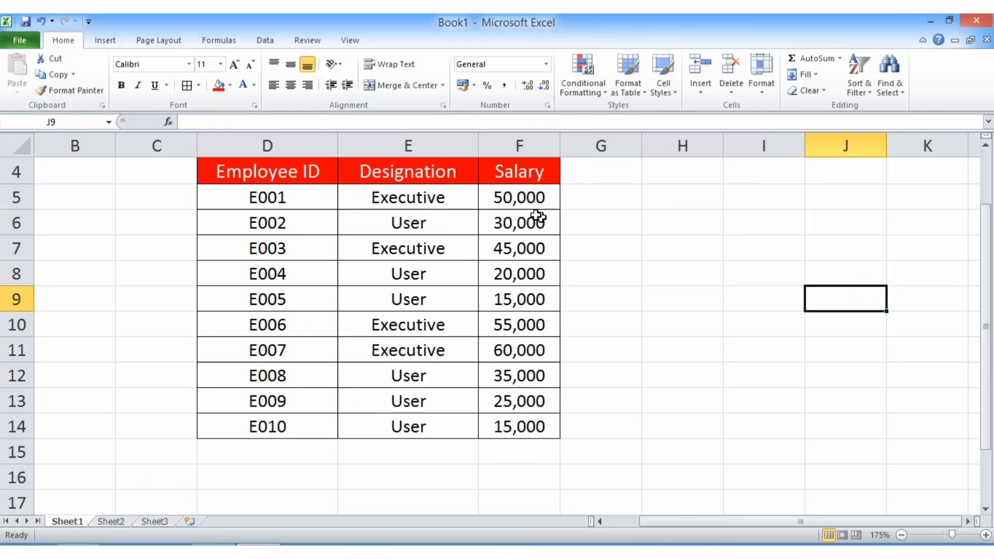
- Start a Greater Than highlight rule on the salary values in F5:F14 with a threshold of 40000
left_click(158, 319)
left_click_drag(519, 200, 519, 426)
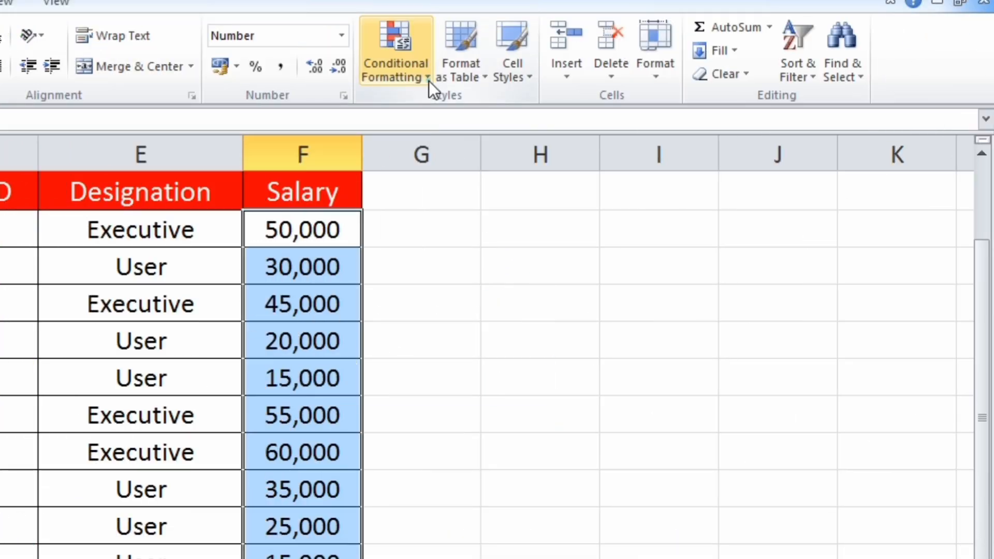
left_click(429, 81)
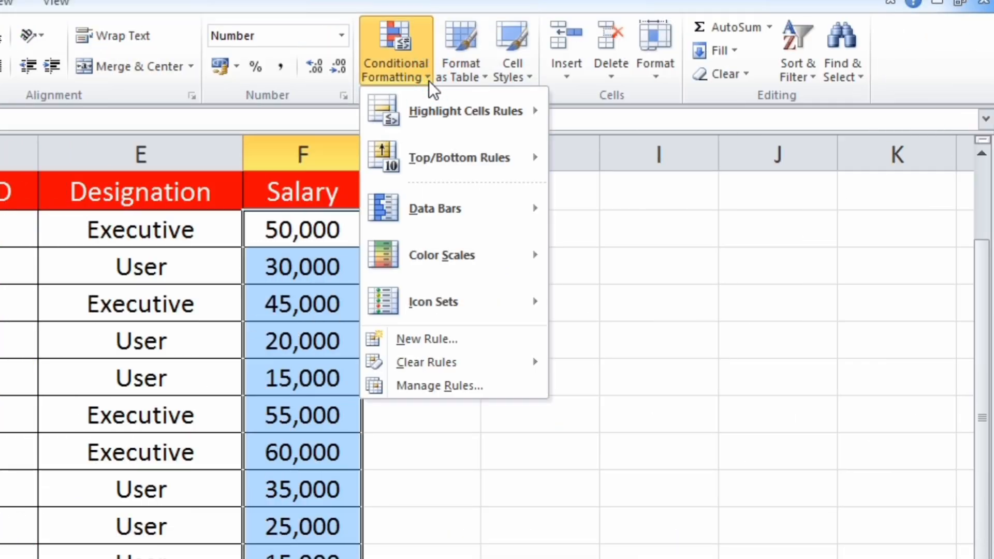
mouse_move(435, 109)
left_click(620, 122)
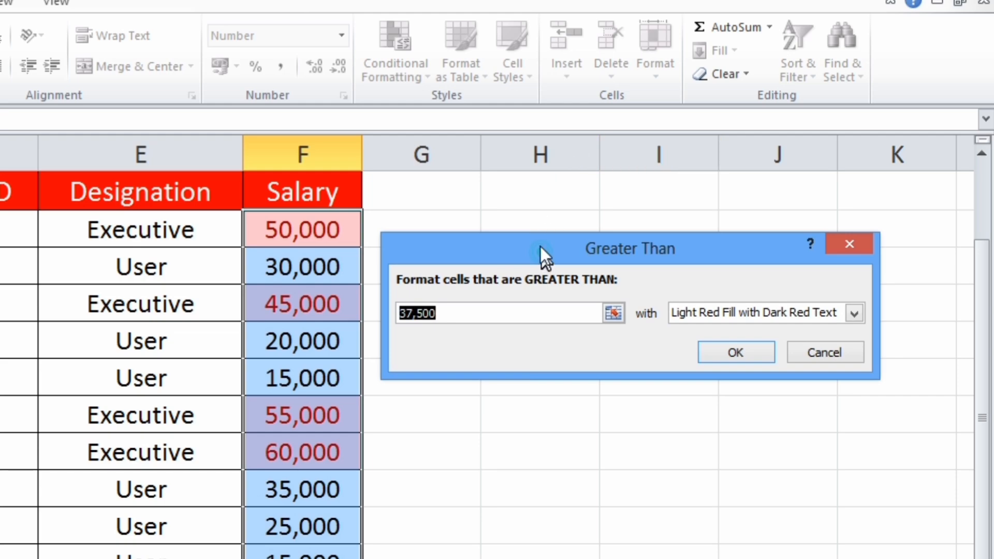
left_click_drag(540, 246, 550, 193)
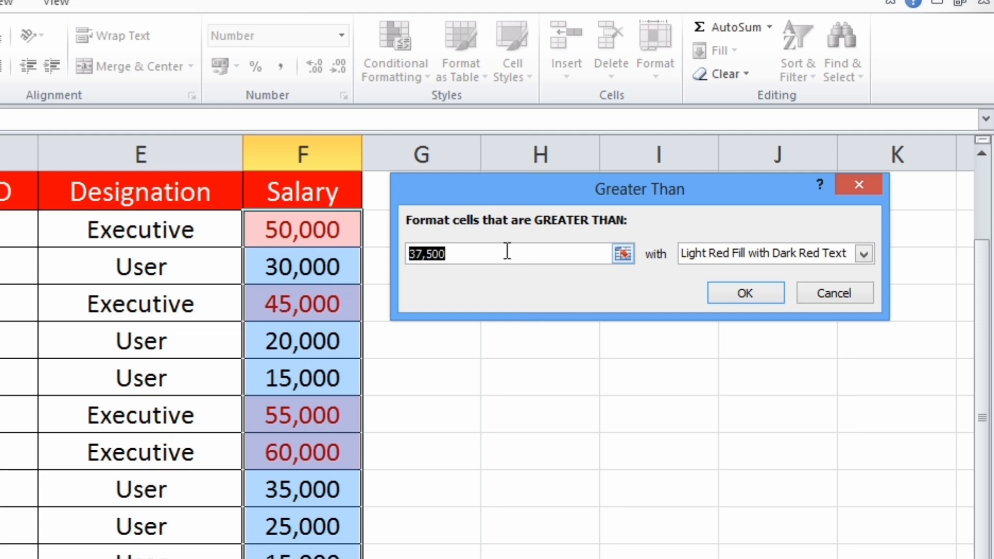
type("4000")
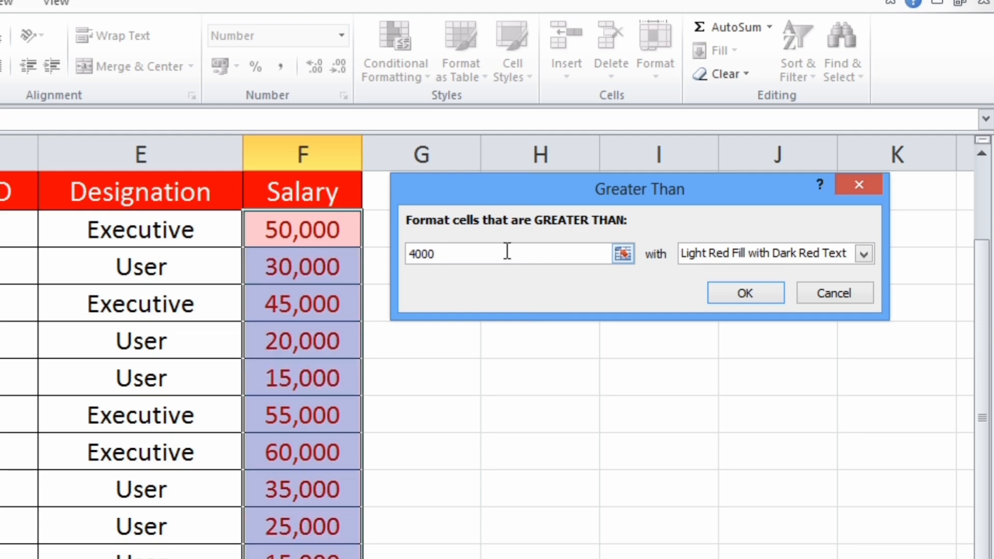
type("0")
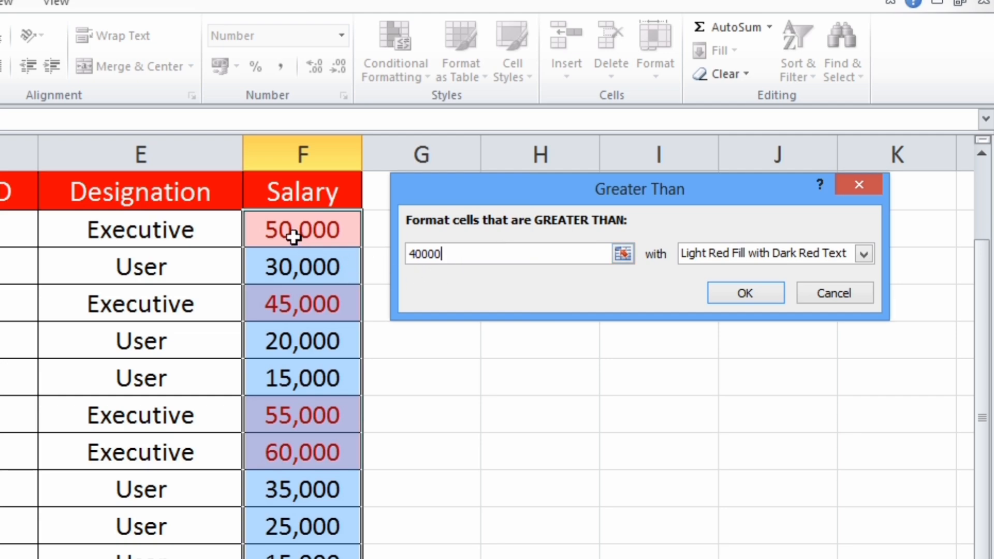
- Try the preset formats Yellow Fill with Dark Yellow Text and Green Fill with Dark Green Text on the Greater Than rule
left_click(868, 253)
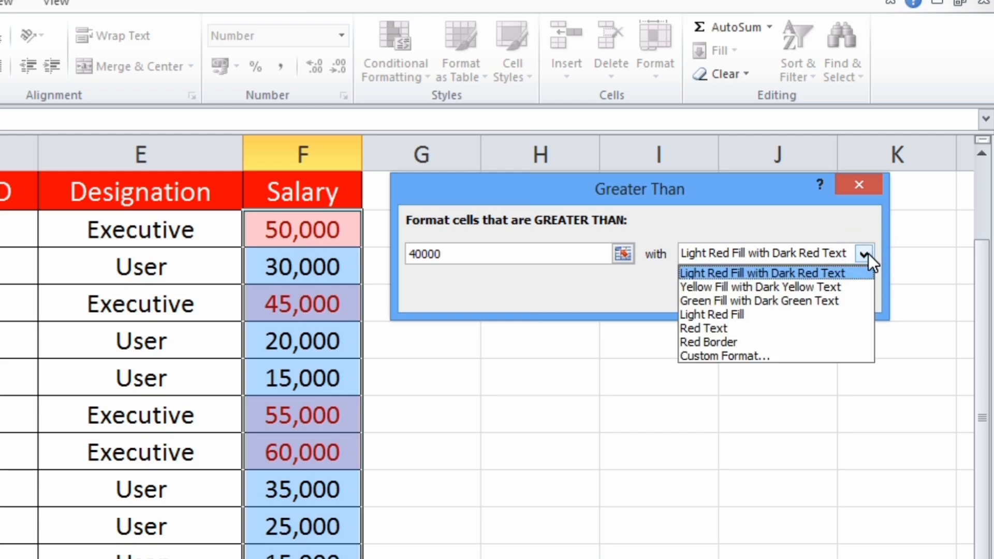
left_click(772, 282)
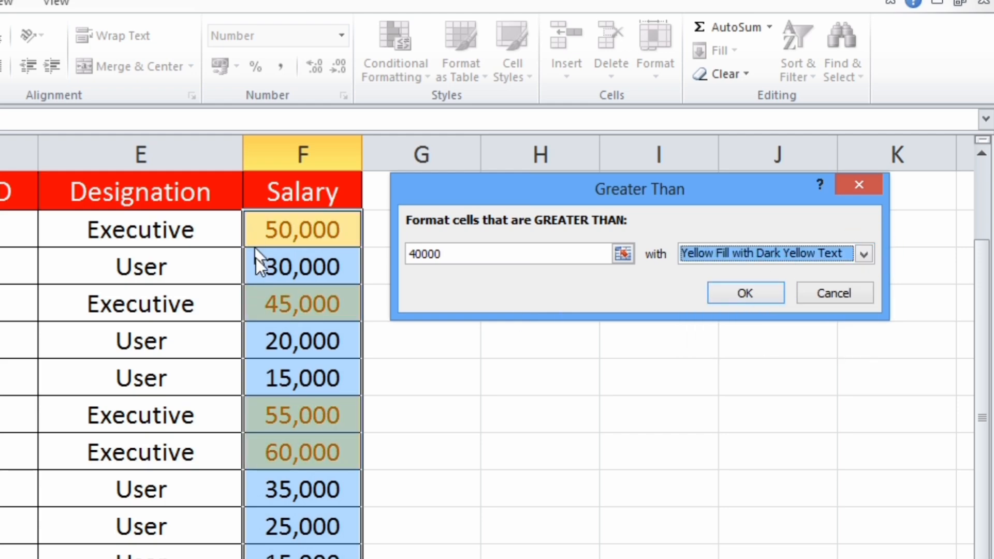
left_click(861, 255)
left_click(720, 301)
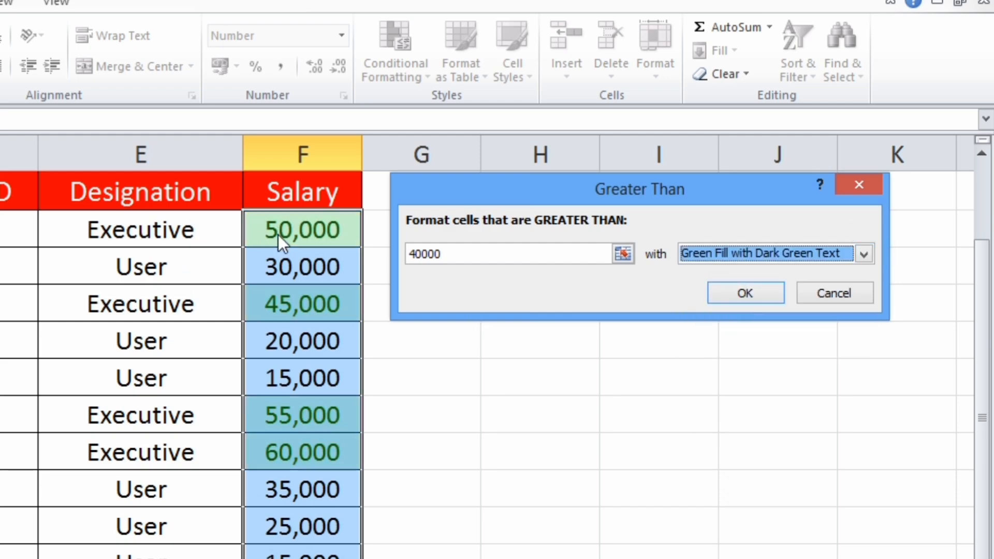
- Give the Greater Than rule a custom format with a light blue background fill and apply it
left_click(862, 254)
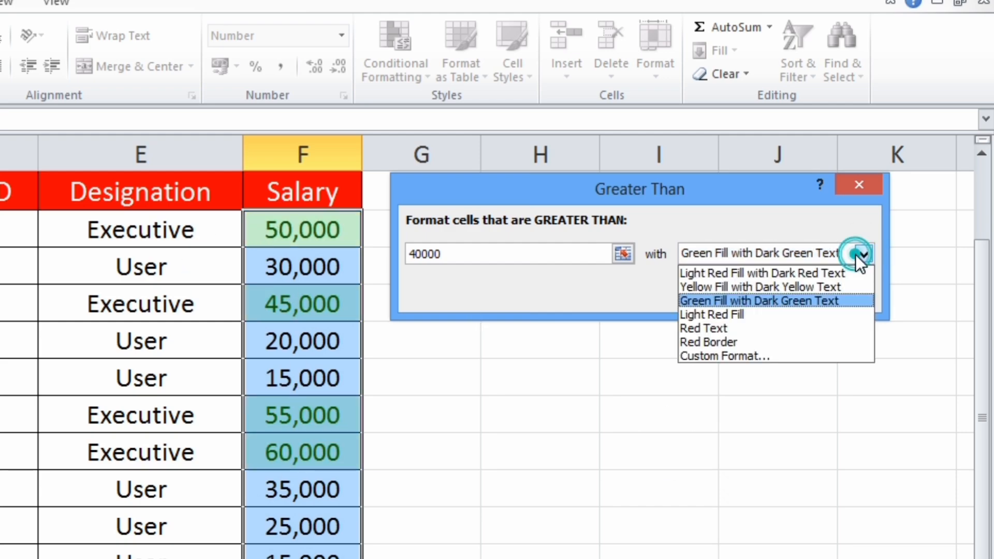
left_click(700, 357)
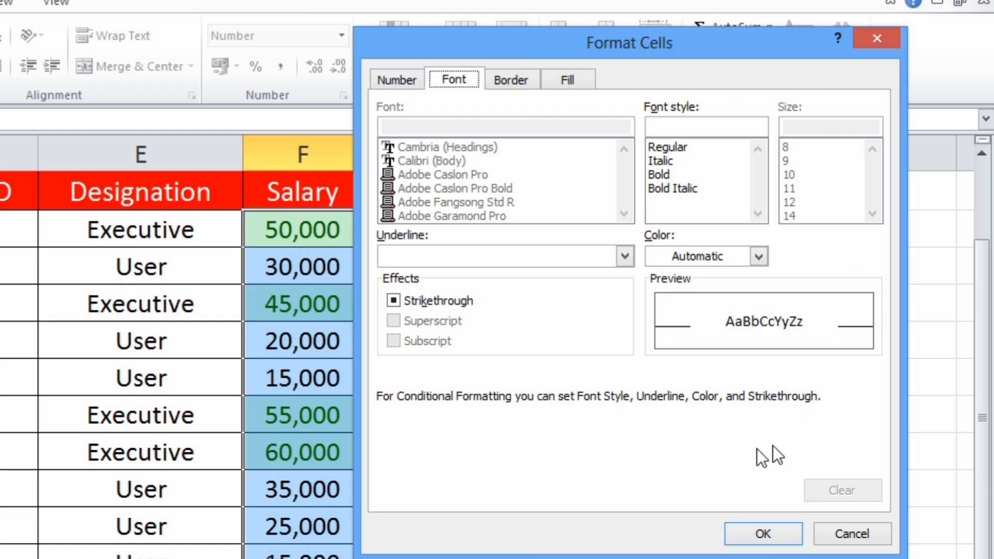
left_click(573, 86)
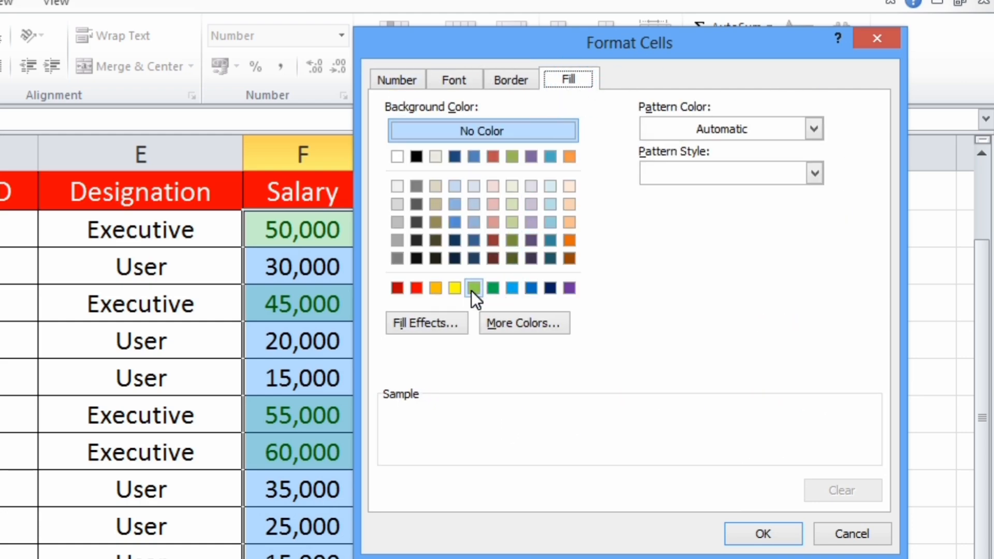
left_click(510, 287)
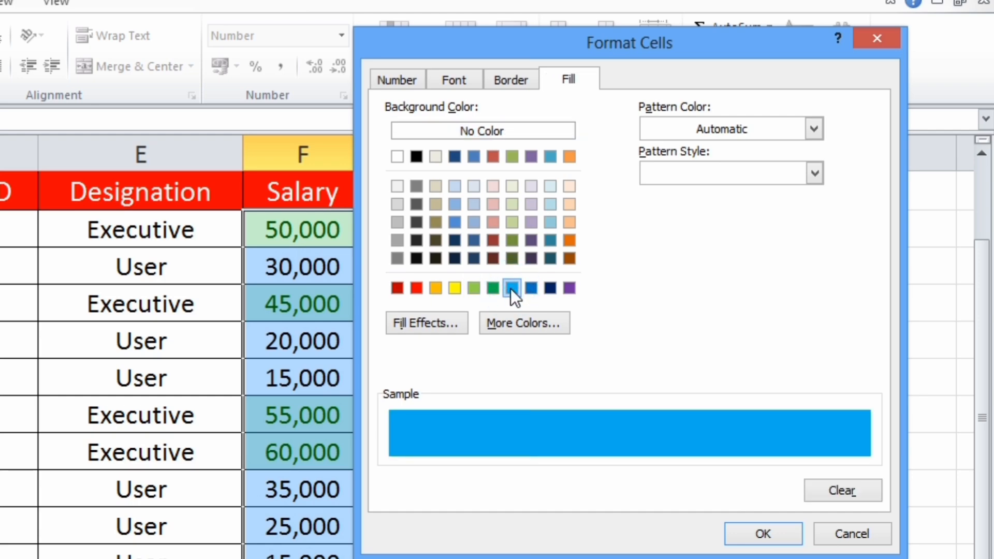
left_click(505, 75)
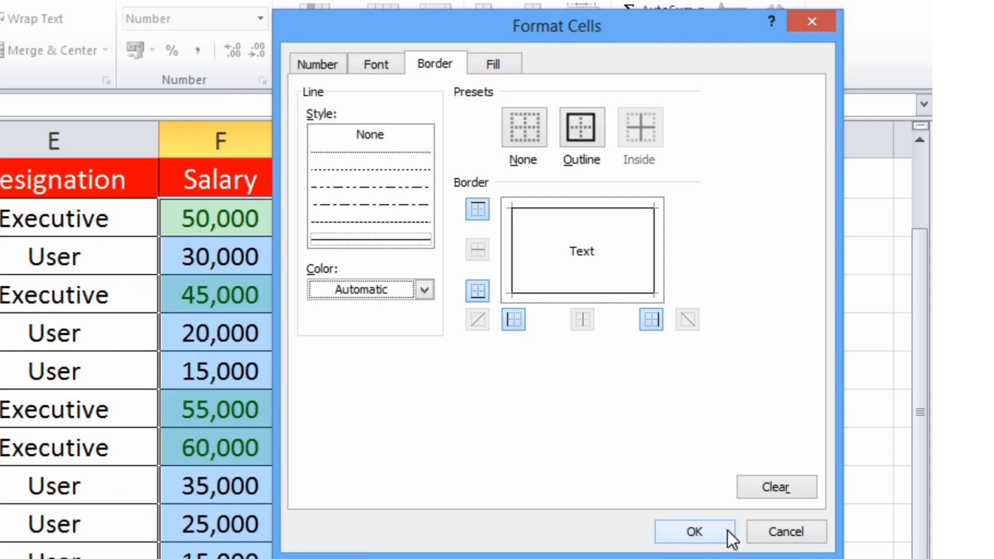
left_click(728, 530)
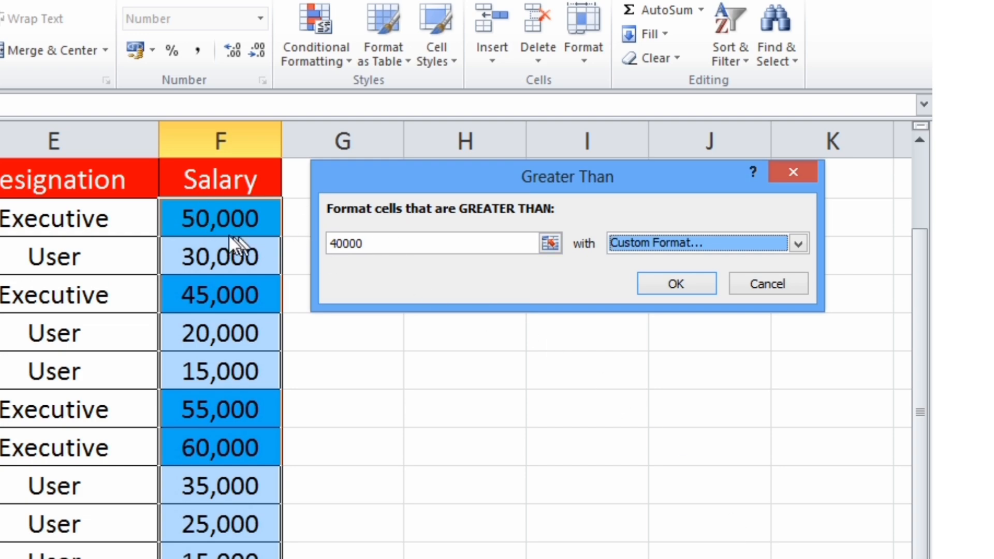
left_click(666, 290)
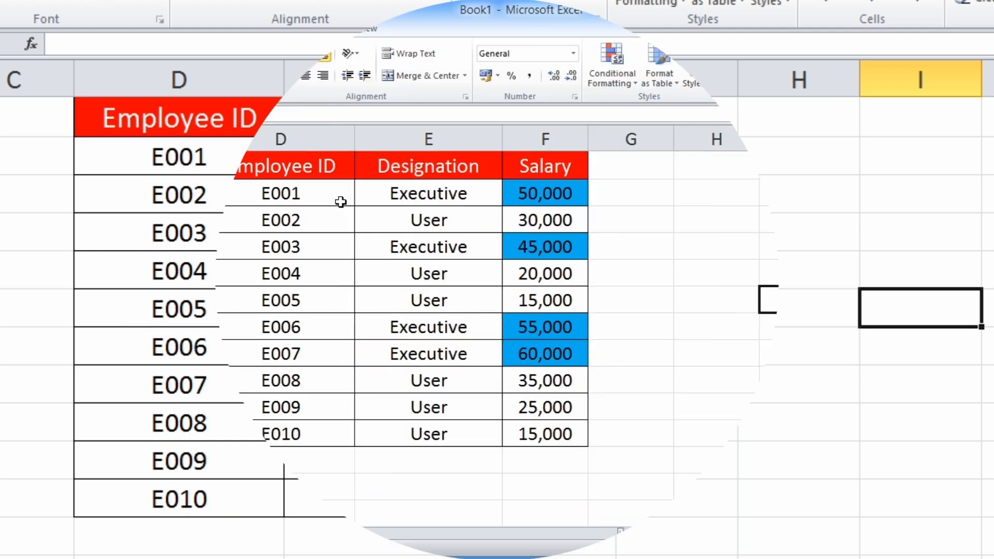
- Start a Less Than highlight rule on the salary values in F5:F14 with a threshold of 20000
left_click_drag(555, 157, 550, 436)
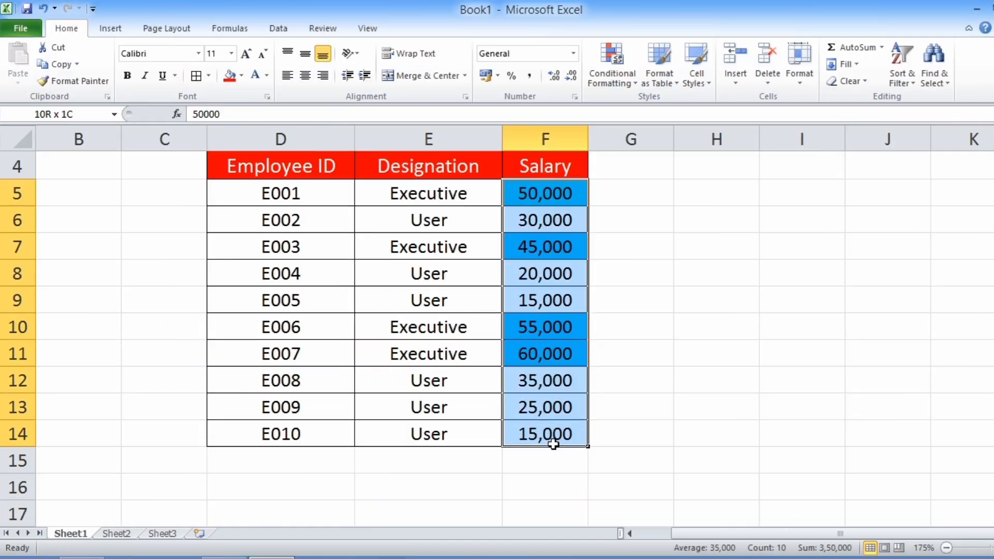
left_click(612, 78)
mouse_move(640, 114)
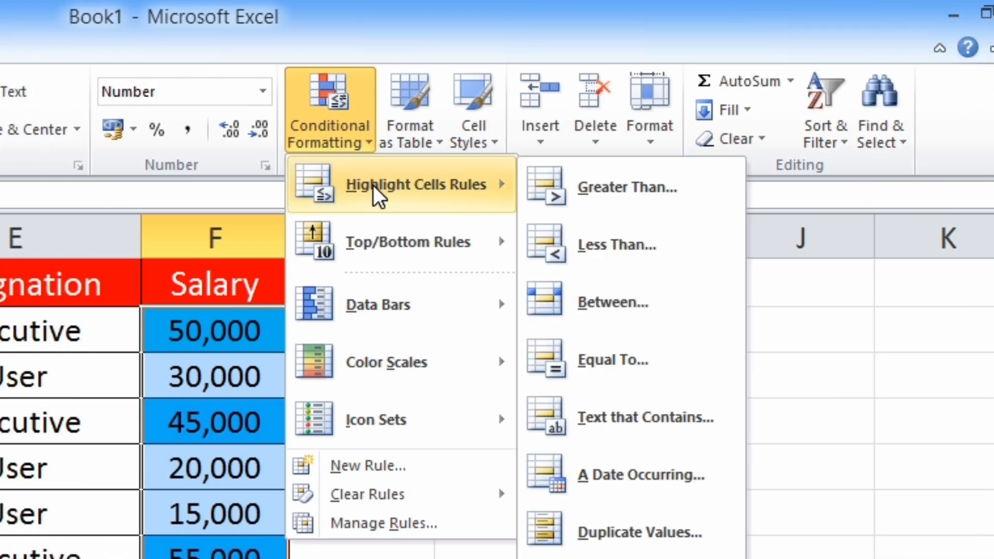
left_click(613, 249)
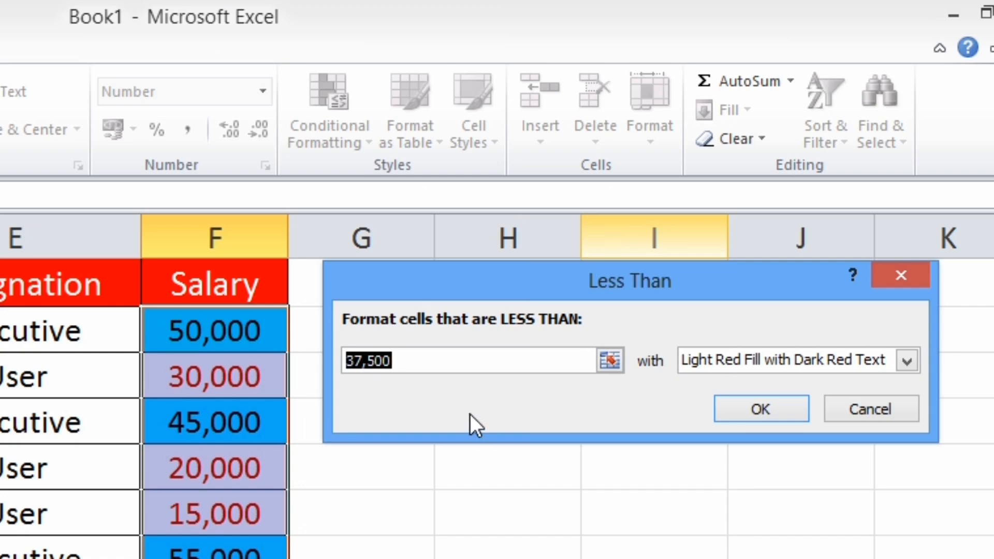
type("200")
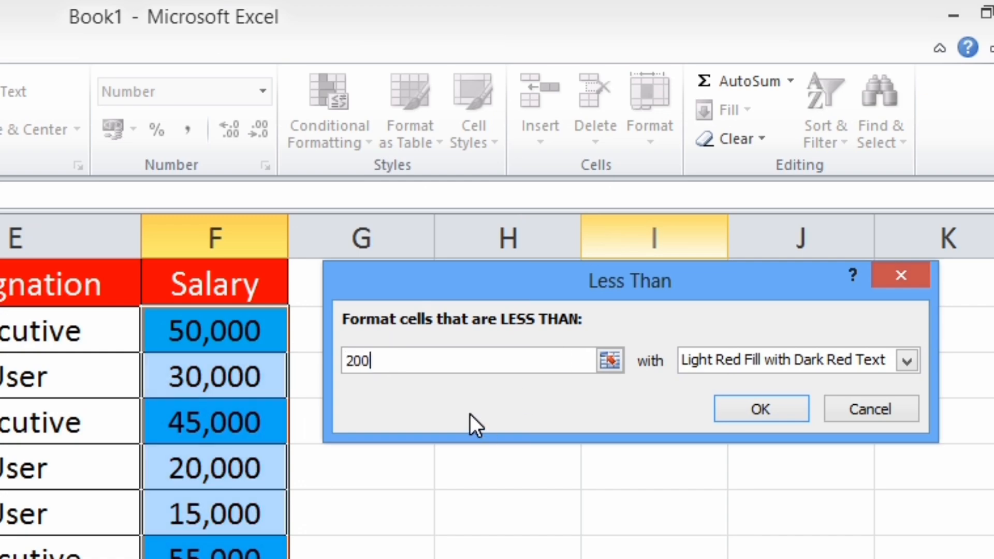
type("00")
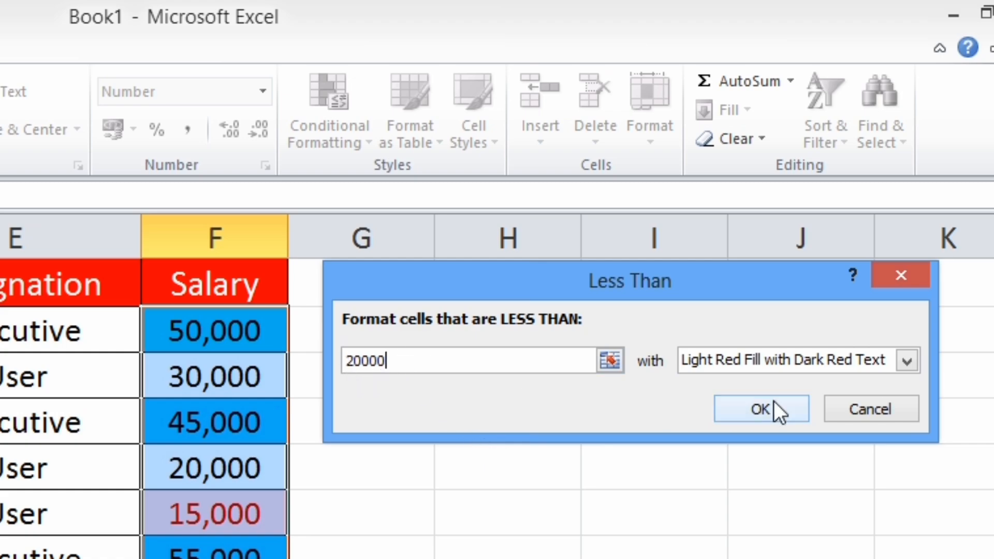
- Format the Less Than rule with Yellow Fill with Dark Yellow Text and apply it
left_click(903, 363)
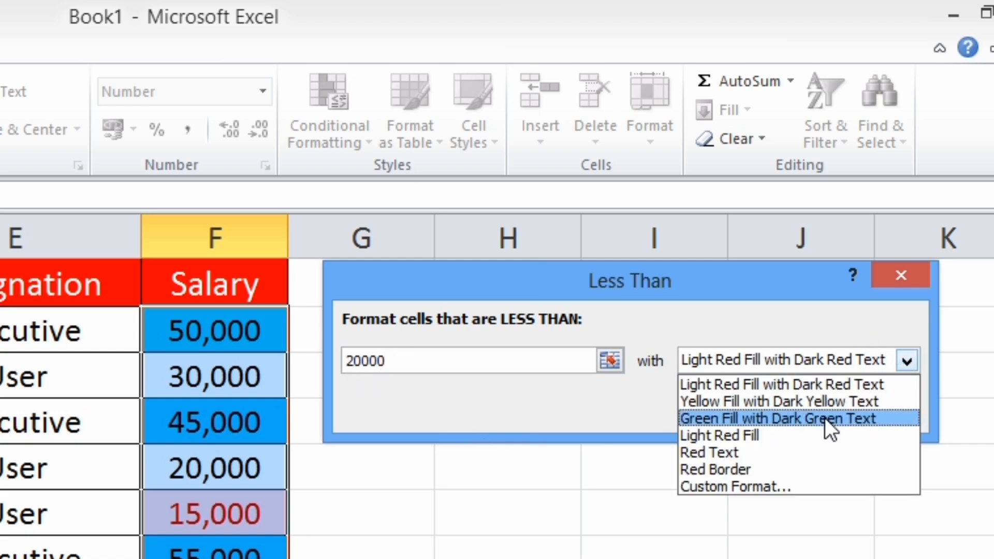
left_click(822, 401)
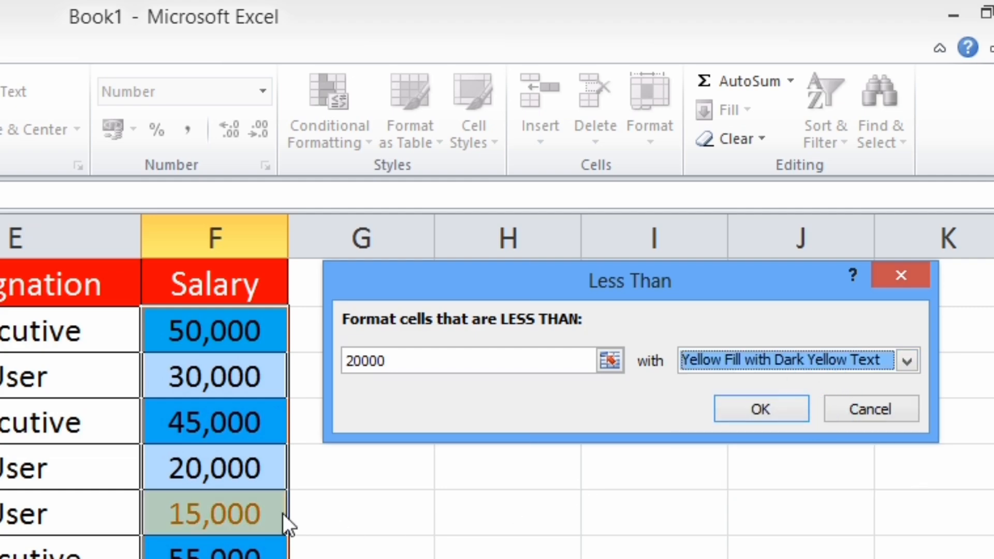
left_click(748, 412)
left_click(932, 395)
left_click(224, 509)
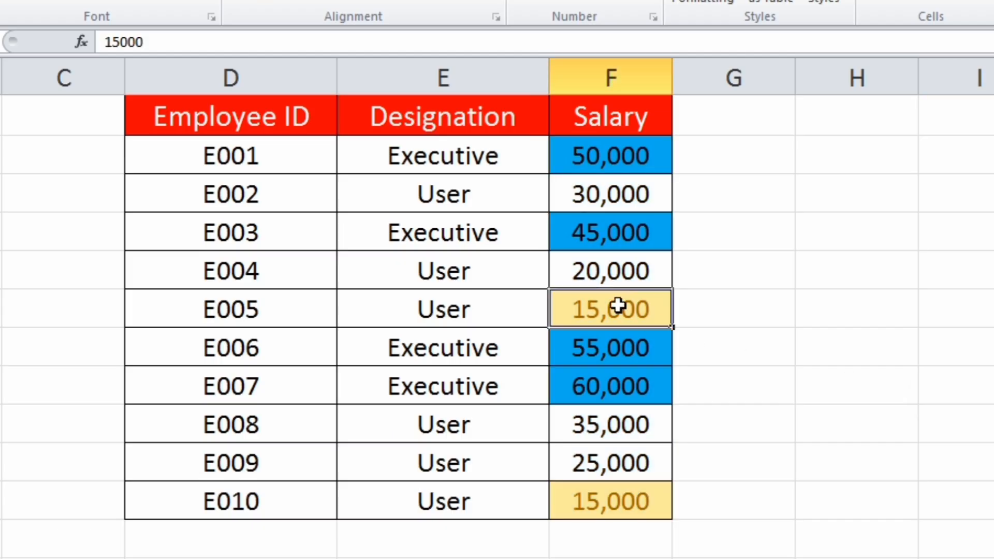
left_click(612, 500)
left_click(611, 309)
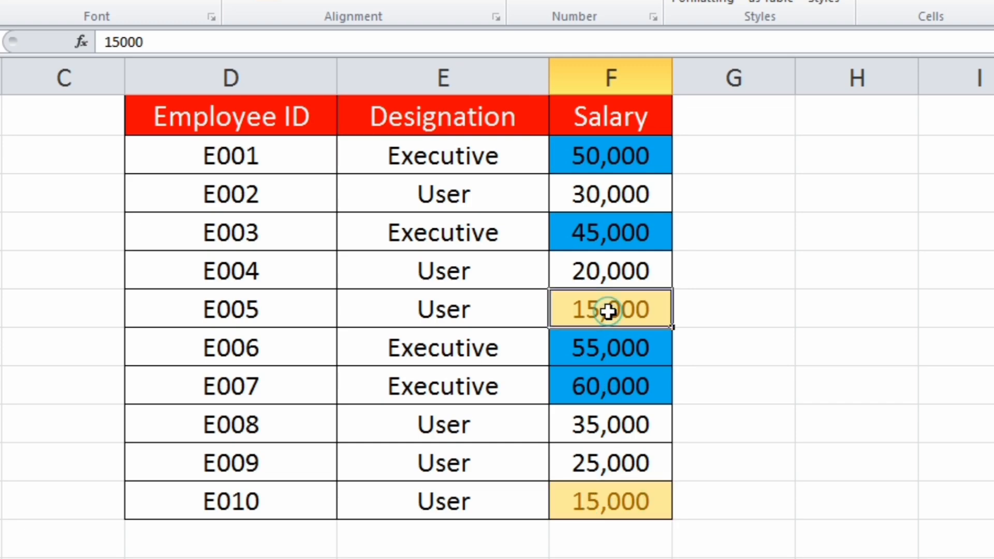
left_click(611, 497)
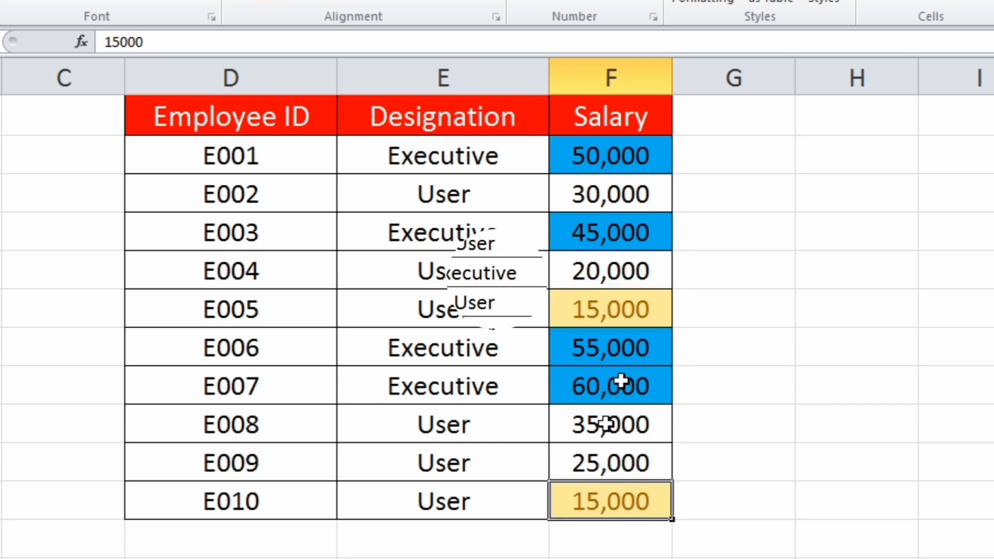
- Start a Between highlight rule on the salary values in F5:F14 with limits of 50000 and 70000
left_click_drag(625, 154, 599, 487)
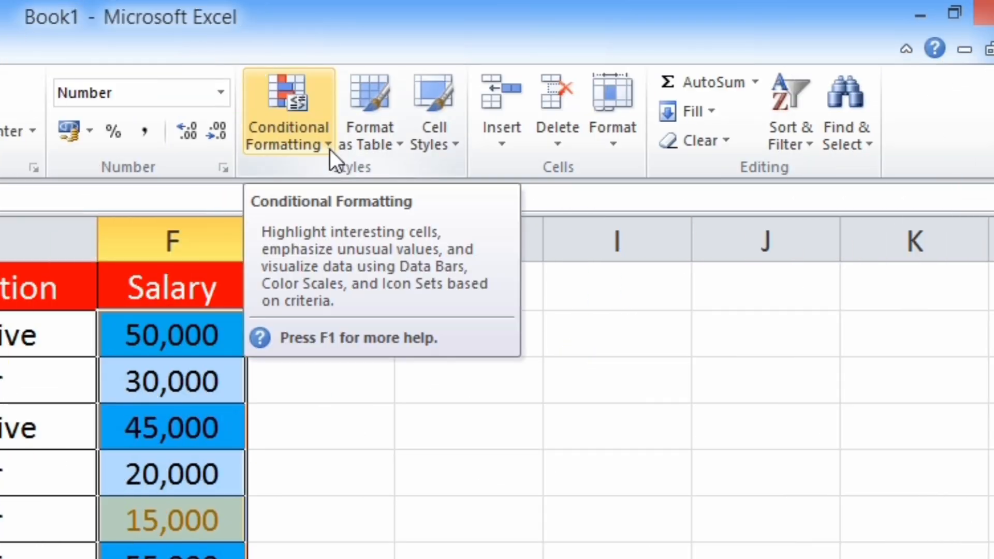
left_click(330, 149)
mouse_move(337, 193)
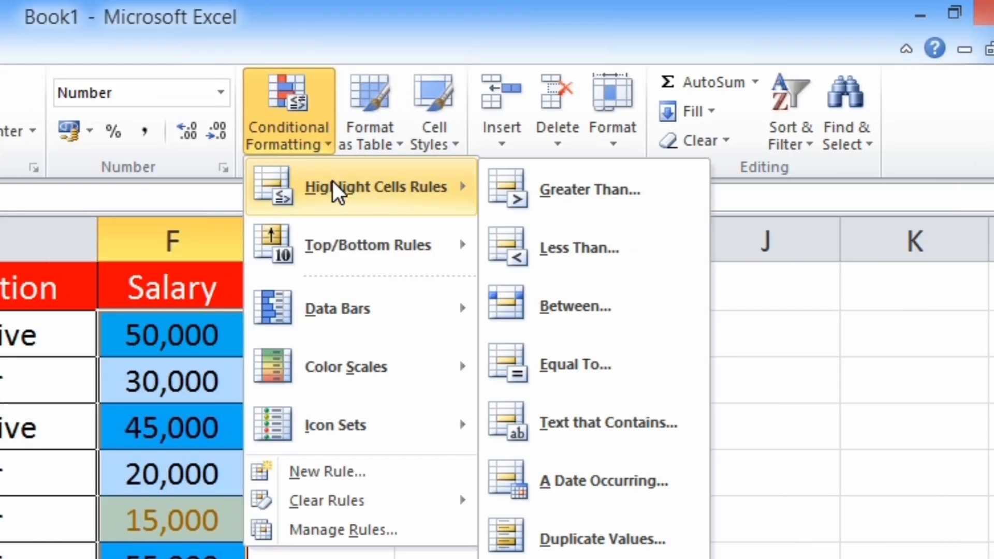
left_click(595, 309)
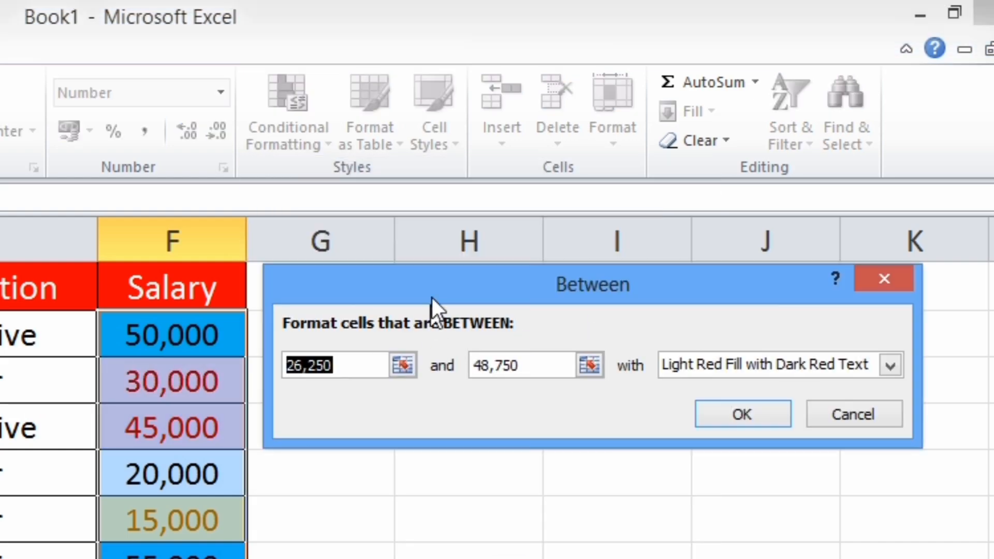
left_click_drag(431, 297, 469, 273)
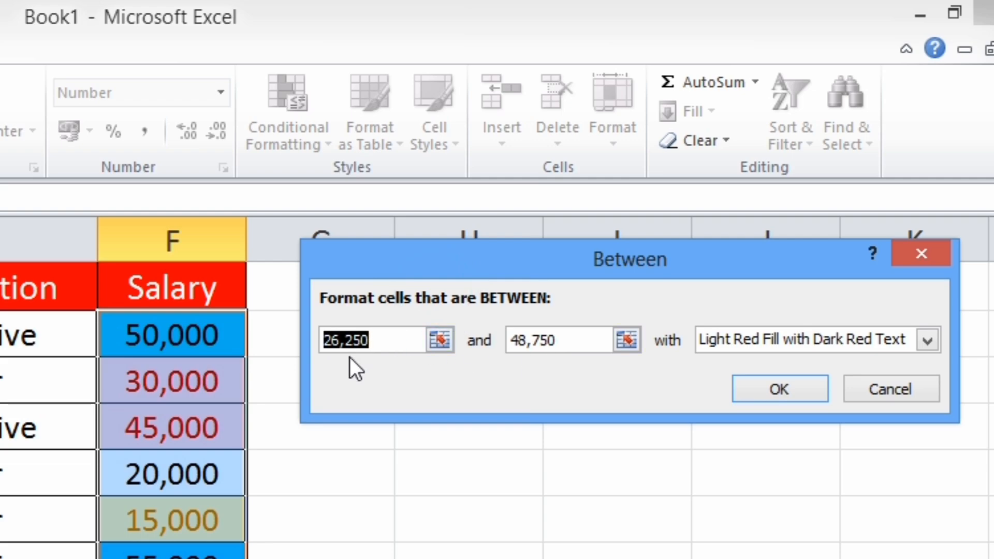
type("50000")
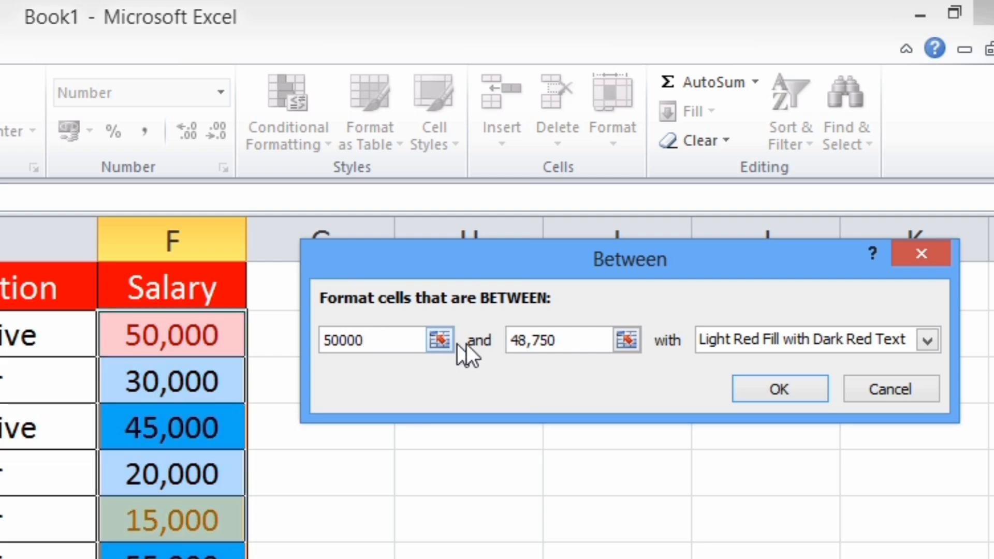
left_click_drag(568, 344, 481, 346)
type("70000")
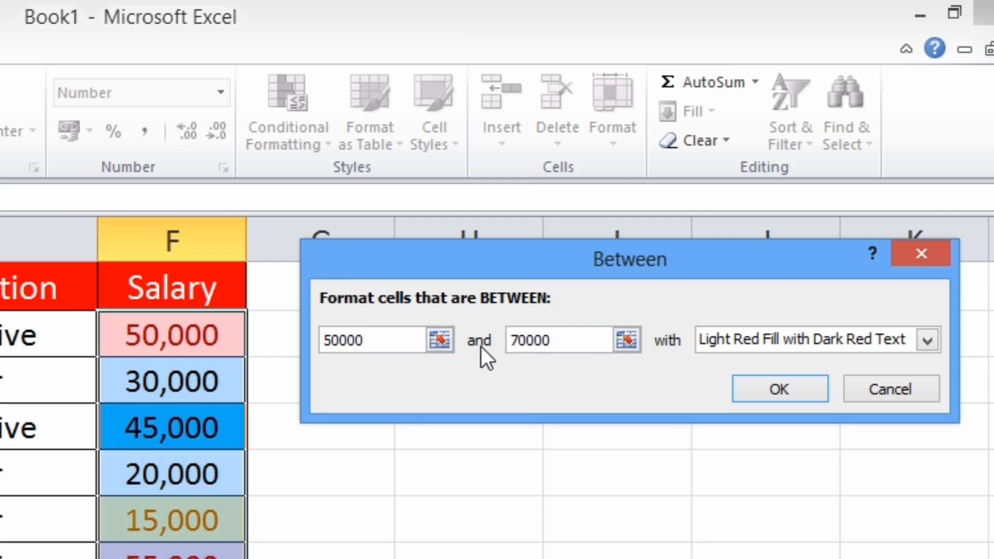
- Format the Between rule with Green Fill with Dark Green Text and apply it
left_click(753, 334)
left_click(755, 397)
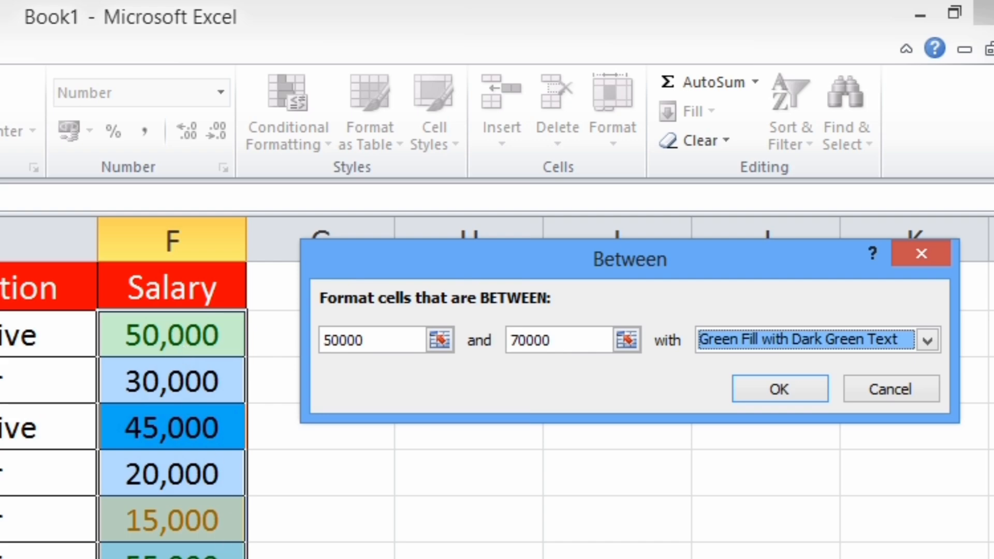
left_click(787, 399)
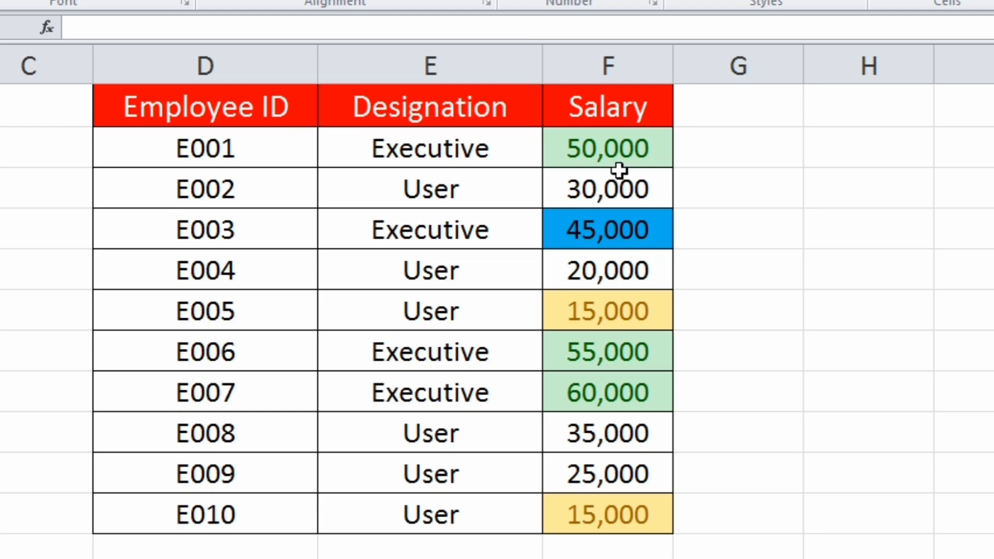
- Start an Equal To highlight rule on the salary values in F5:F14 with a value of 15000
left_click_drag(612, 138, 615, 448)
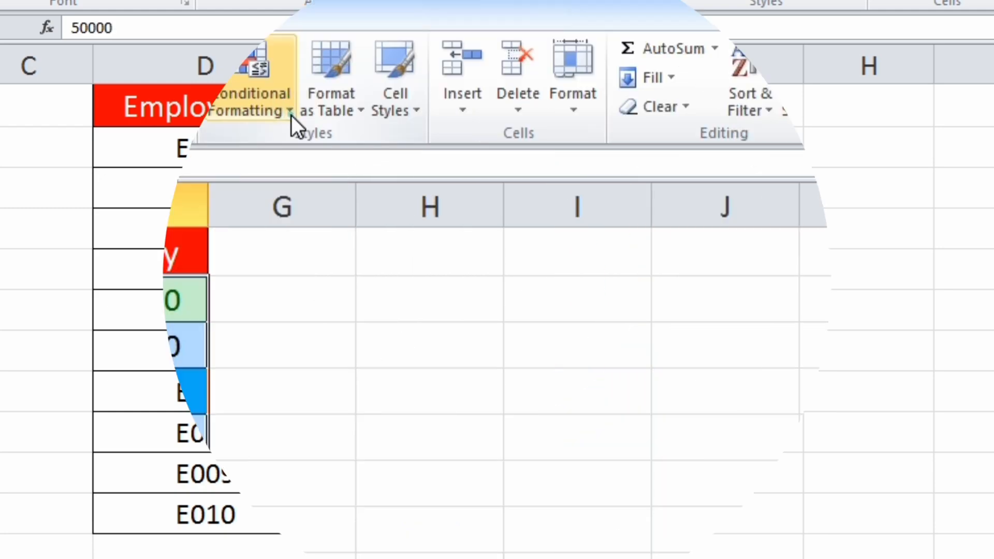
left_click(291, 115)
mouse_move(298, 153)
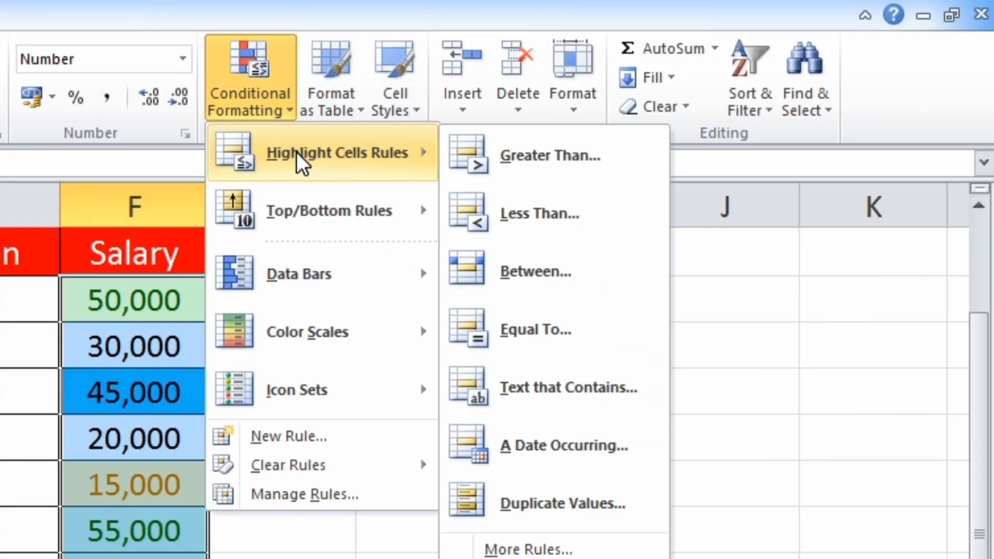
left_click(543, 338)
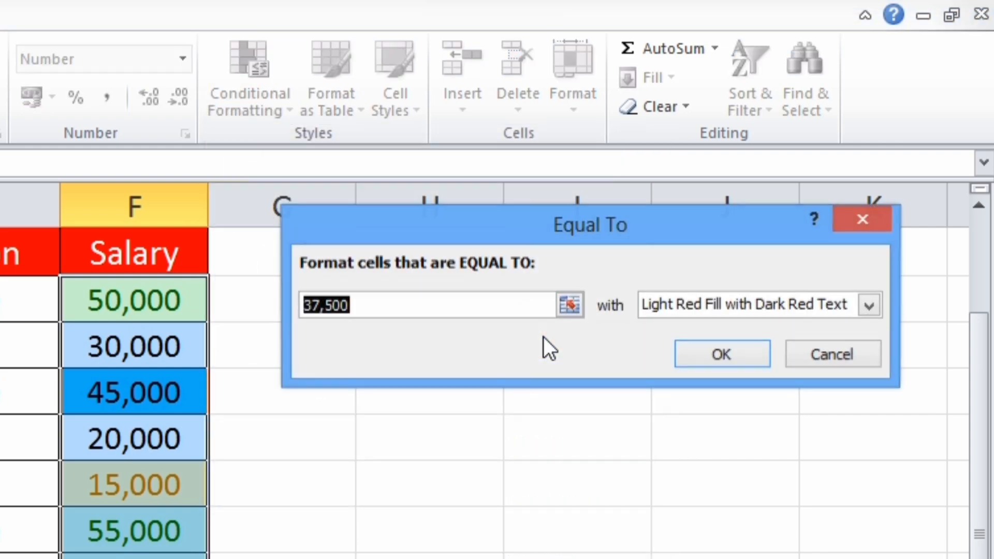
type("15000")
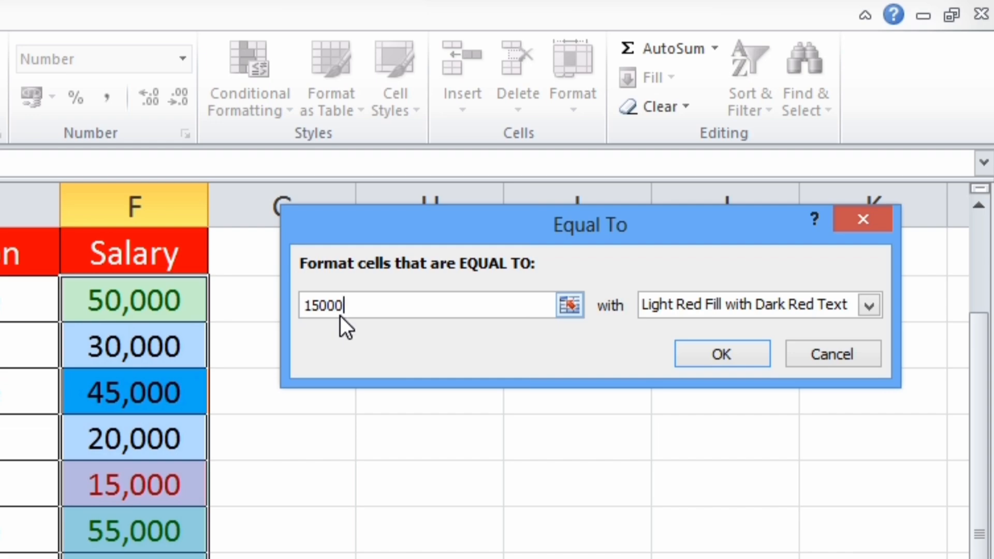
- Format the Equal To rule with Light Red Fill, apply it and check the matching salary cells
left_click(714, 305)
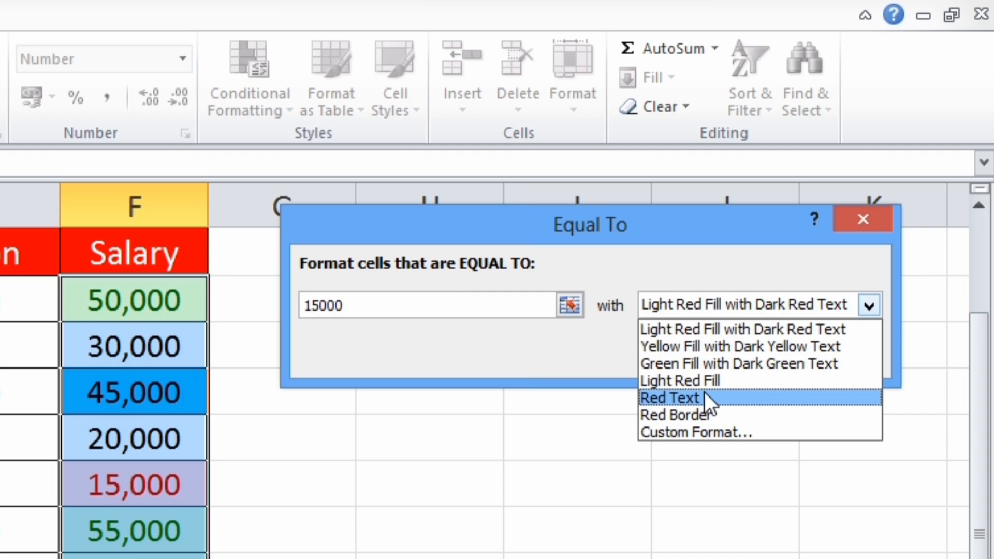
left_click(700, 380)
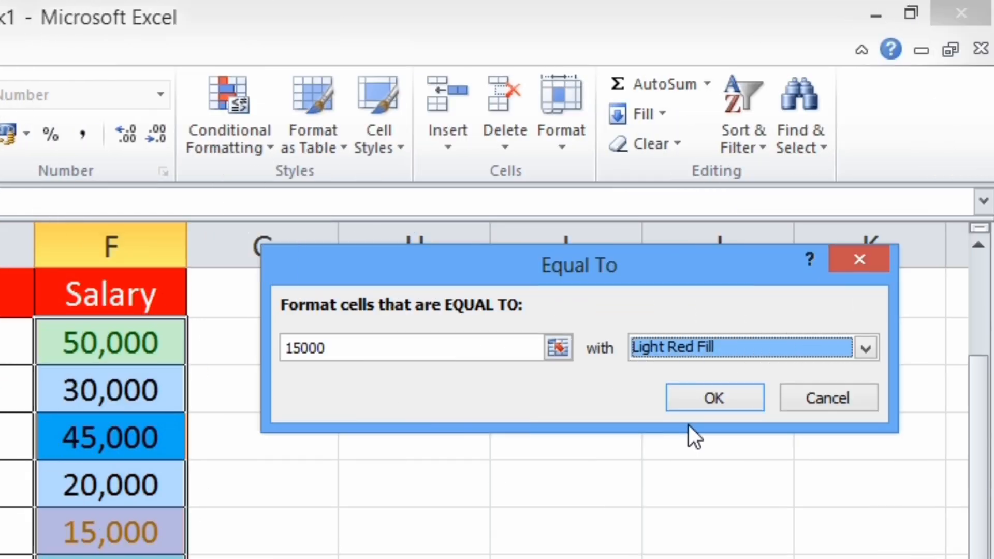
left_click(696, 404)
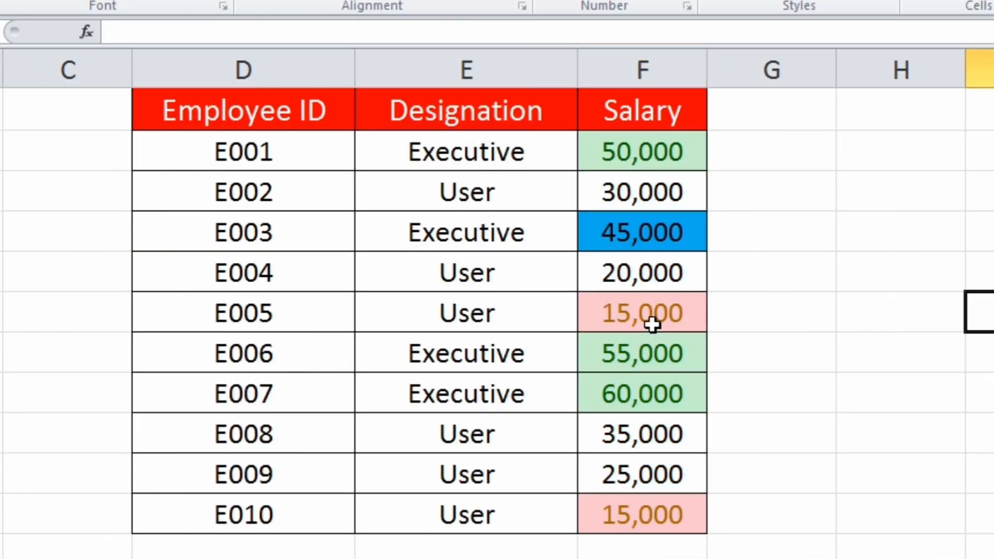
left_click(652, 324)
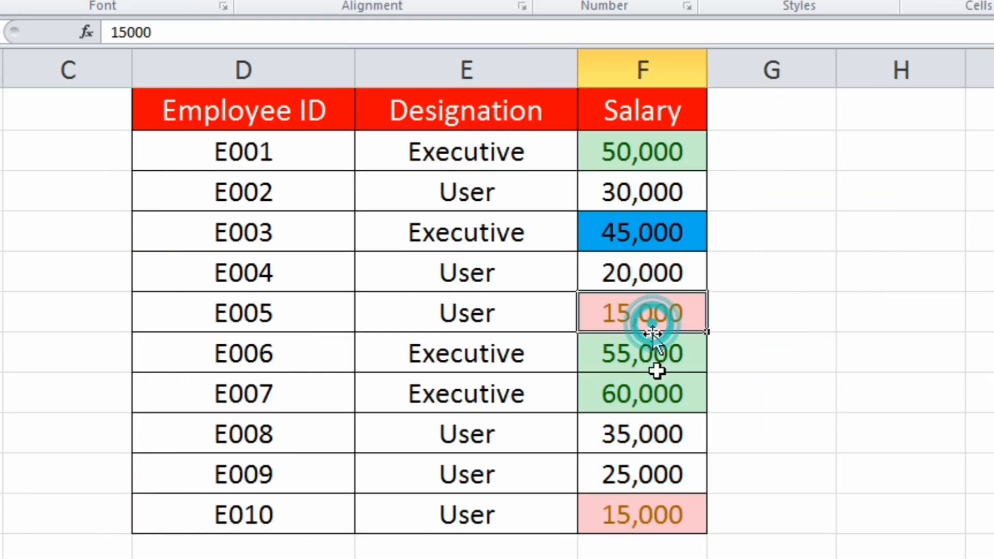
left_click(666, 511)
left_click(664, 320)
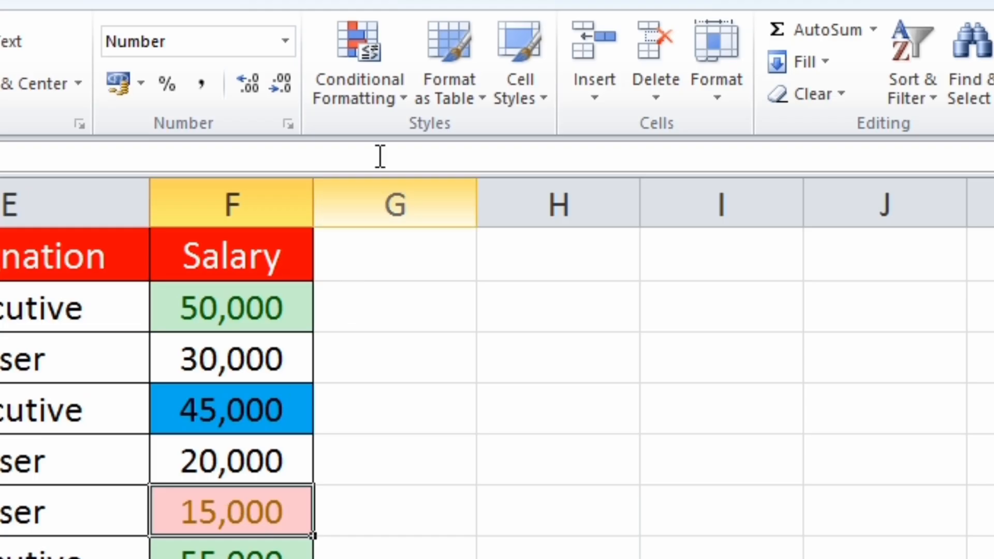
- Start a Text that Contains highlight rule on the whole employee table, including its headers, for the text "user"
left_click(408, 101)
mouse_move(411, 150)
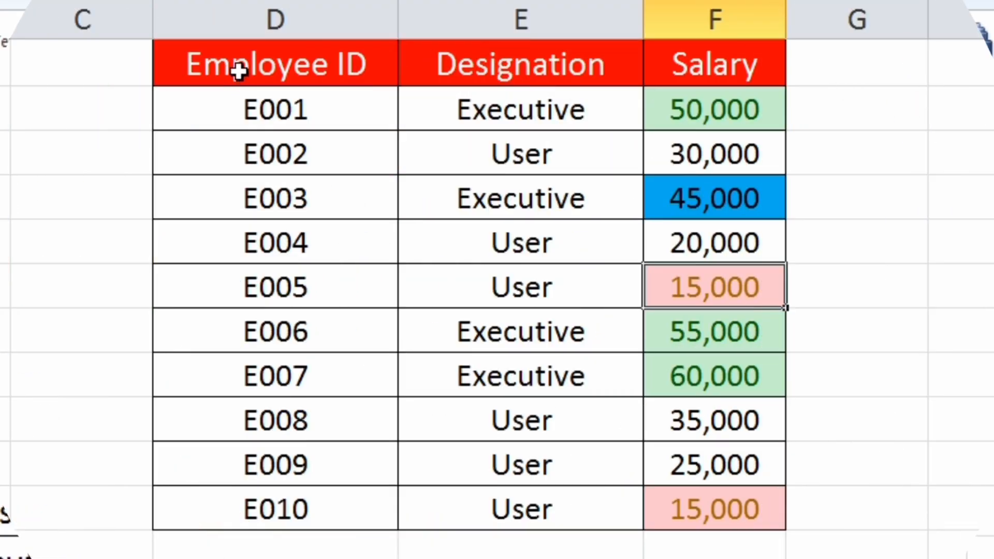
left_click_drag(225, 78, 688, 505)
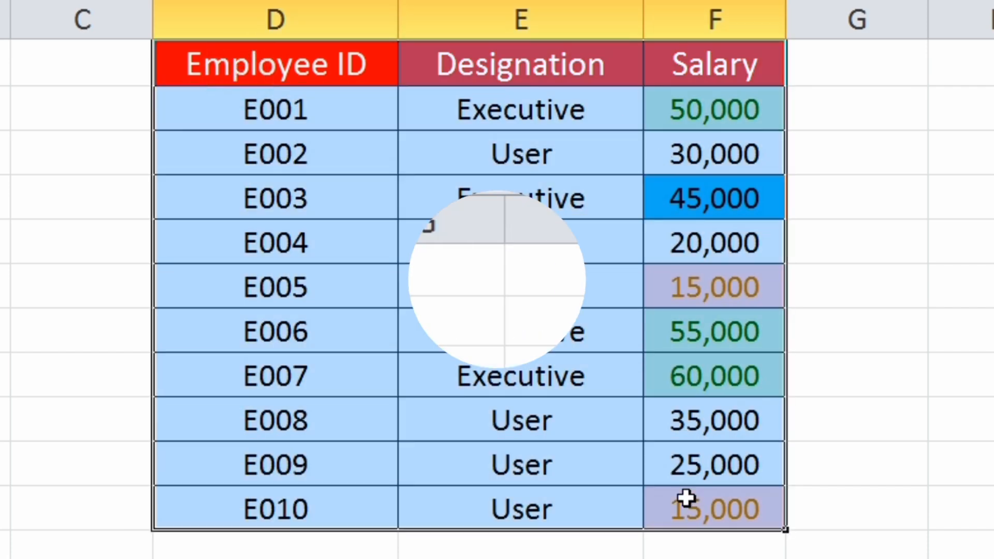
left_click(432, 122)
mouse_move(439, 157)
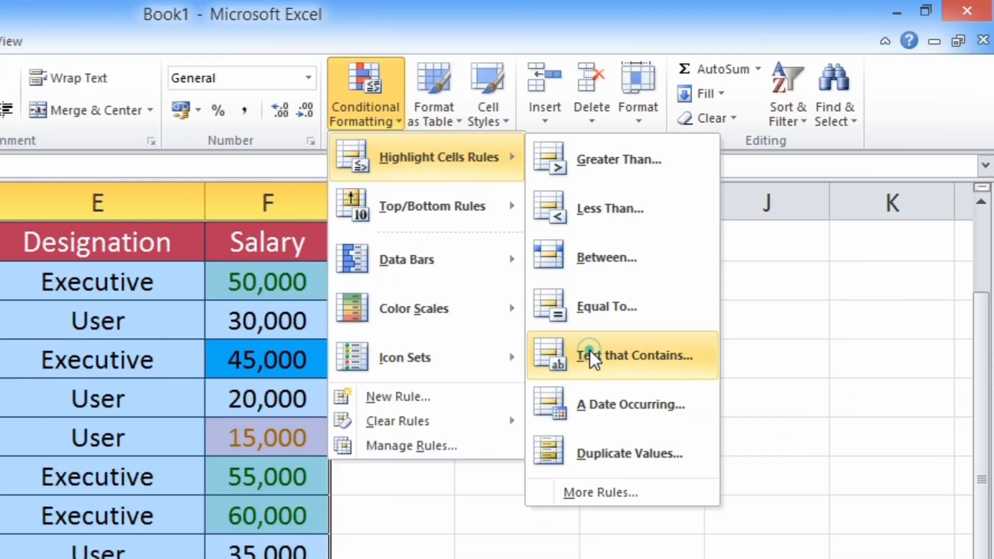
left_click(590, 352)
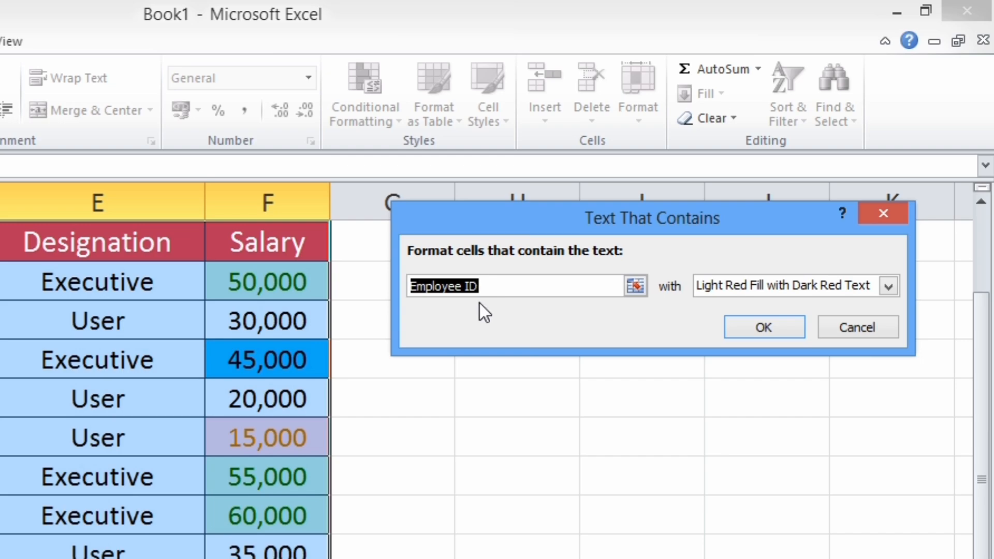
type("user")
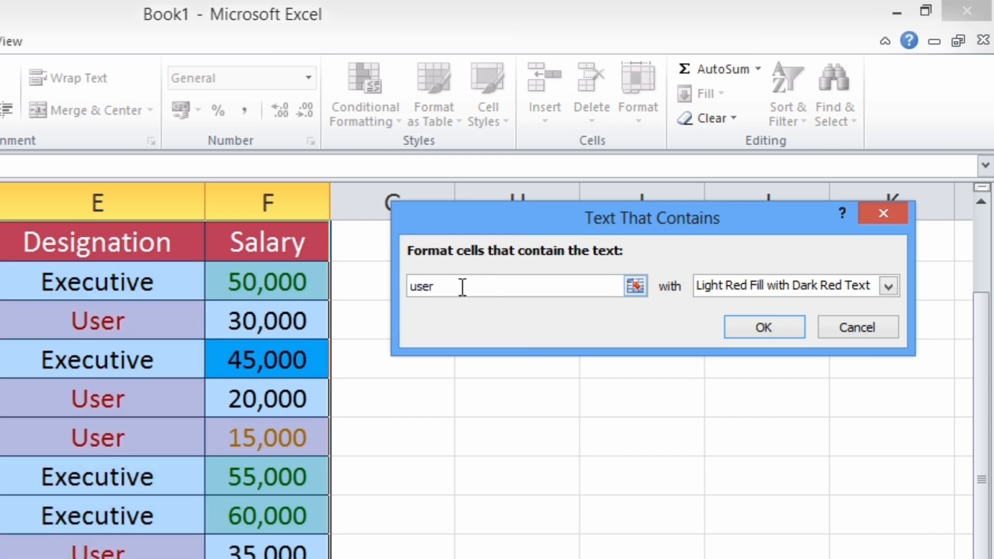
- Give the "user" text rule a custom format with a light pink fill from the standard colors and apply it
left_click(738, 286)
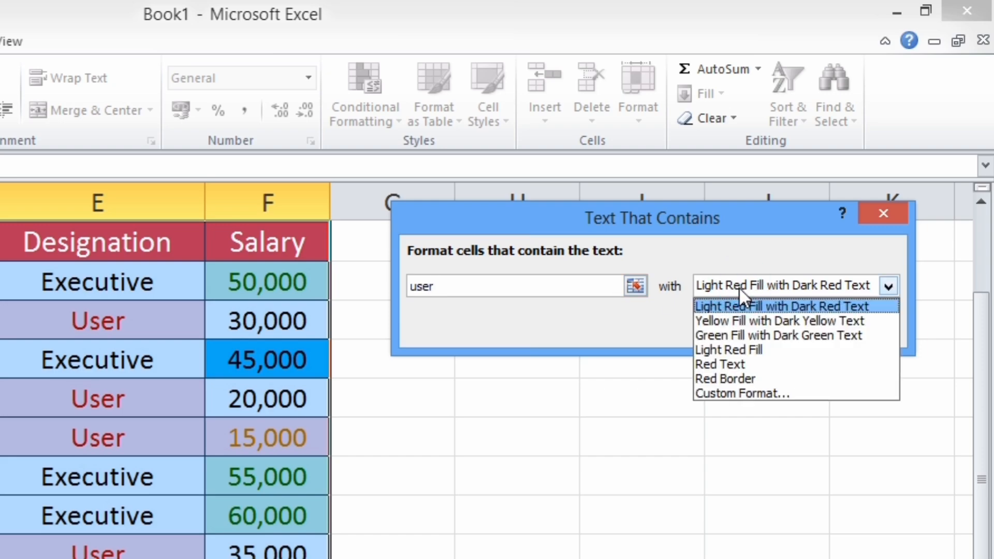
left_click(749, 393)
left_click(589, 52)
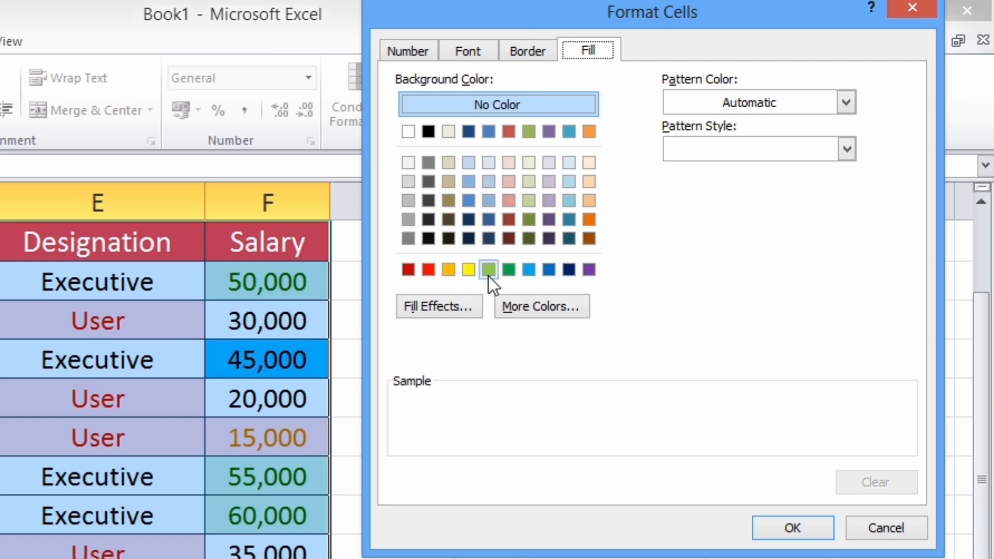
left_click(550, 305)
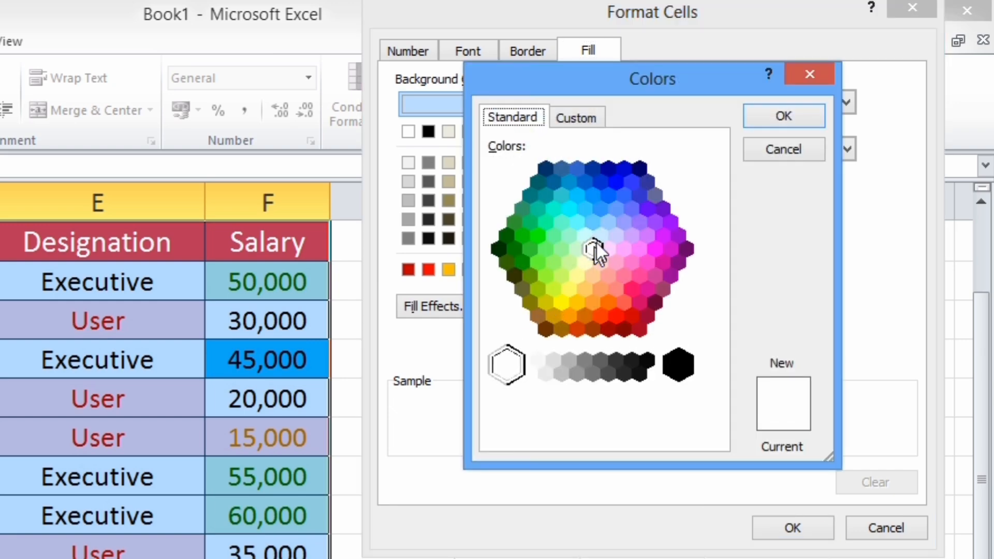
left_click(624, 249)
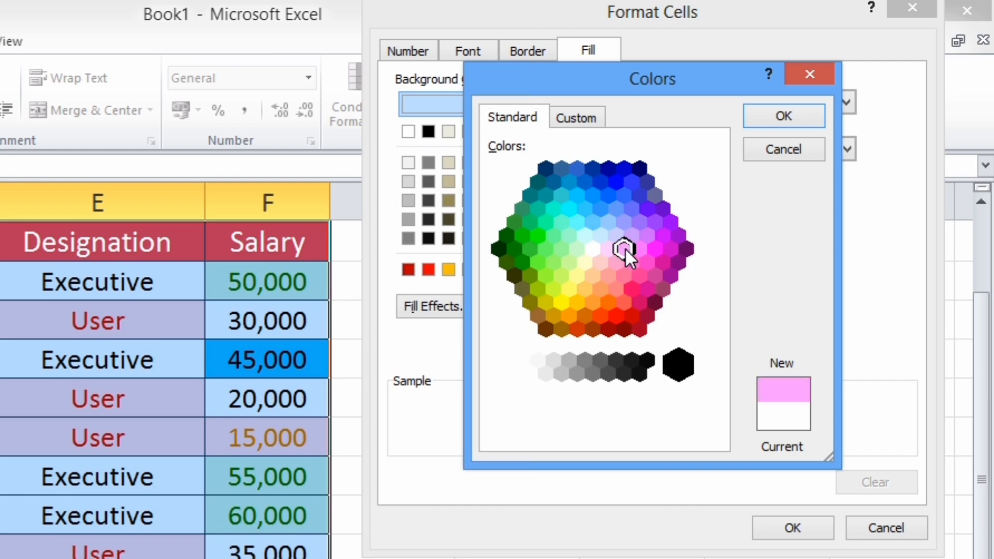
left_click(752, 118)
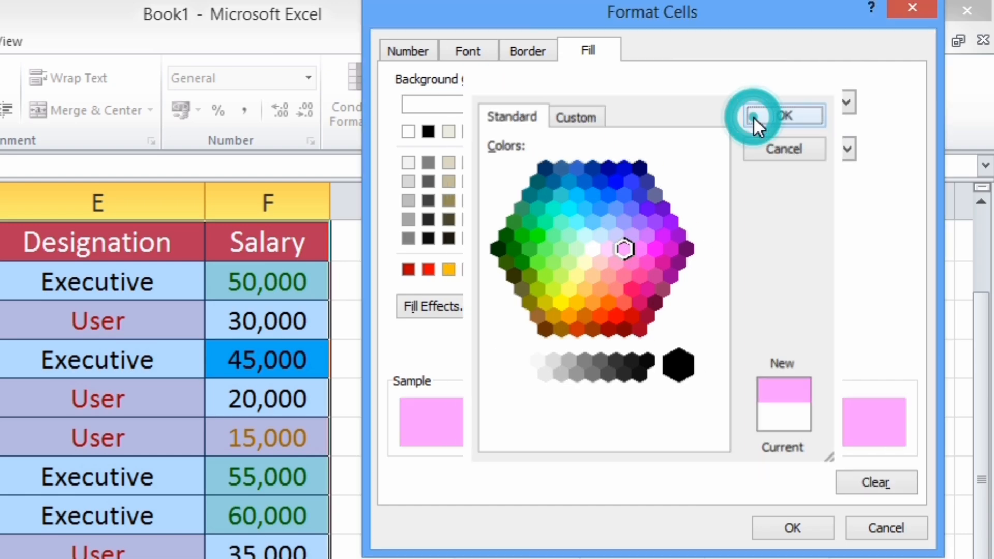
left_click(778, 523)
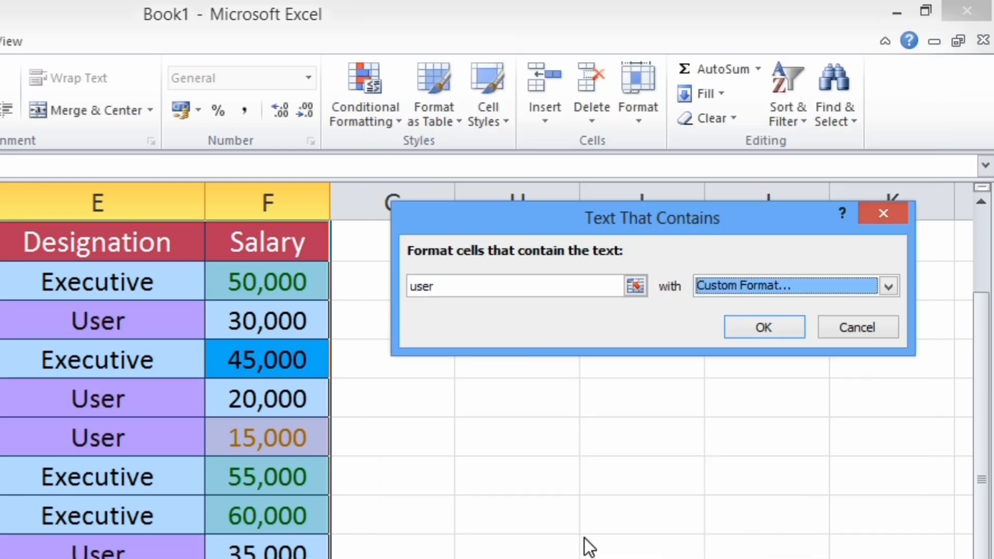
left_click(750, 327)
- Examine the highlighting of the User cells in the Designation column
left_click(122, 330)
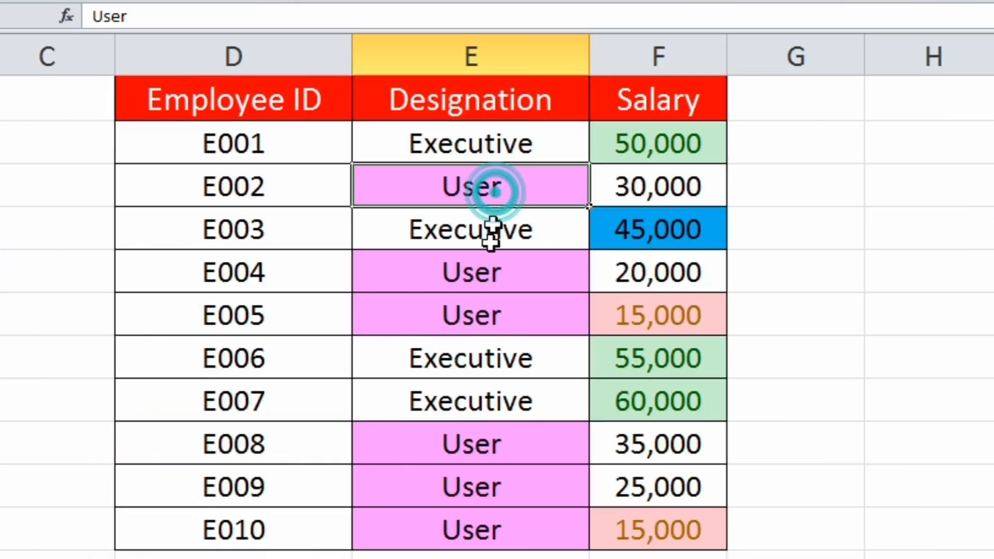
left_click(114, 399)
left_click(117, 441)
left_click(484, 439)
left_click(488, 489)
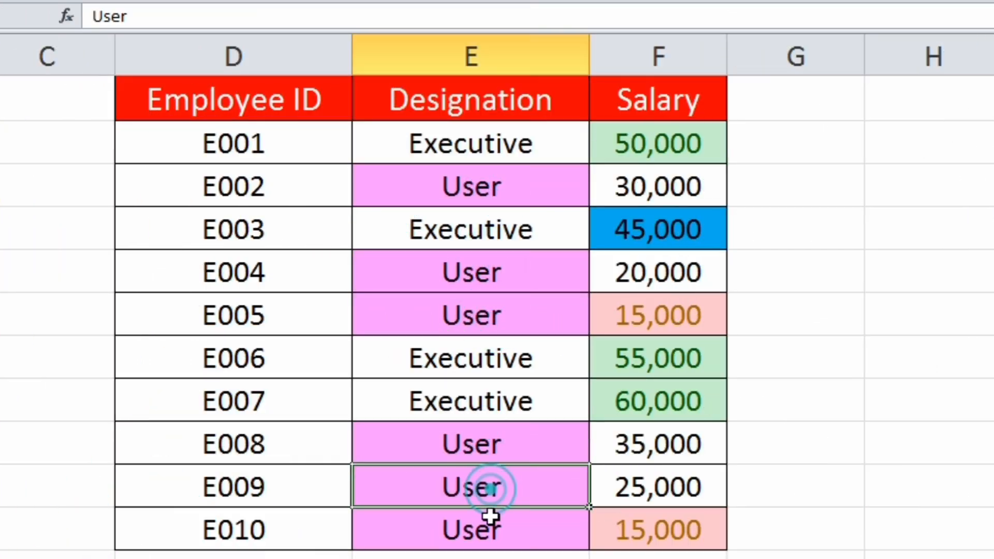
left_click(492, 524)
- Start another Text that Contains highlight rule on the whole employee table for the text "executive"
left_click_drag(326, 107, 612, 528)
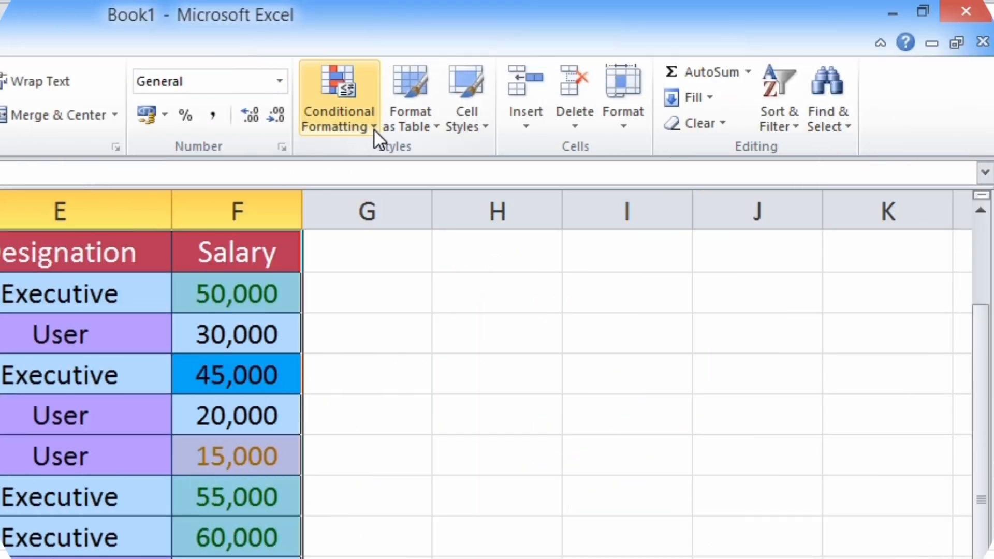
left_click(373, 130)
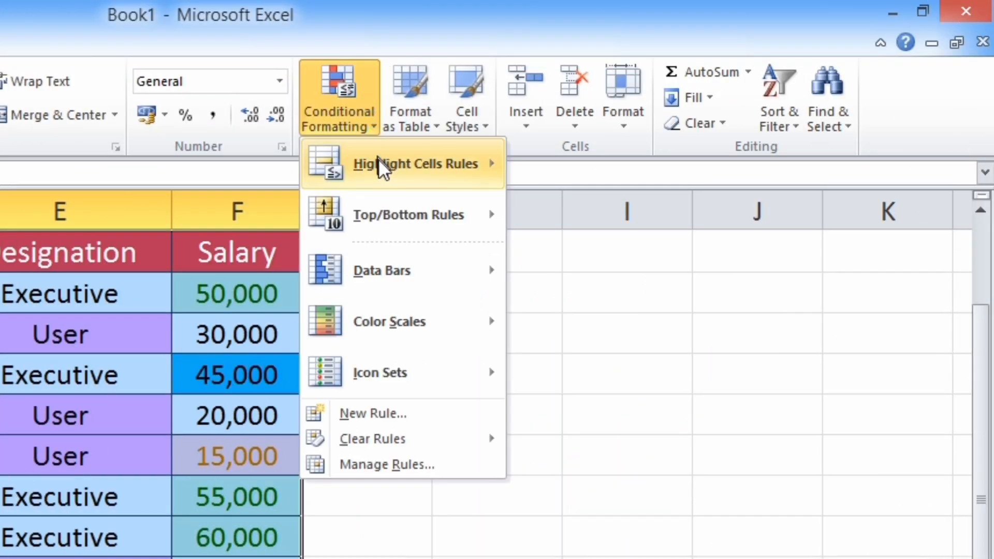
mouse_move(449, 169)
left_click(616, 372)
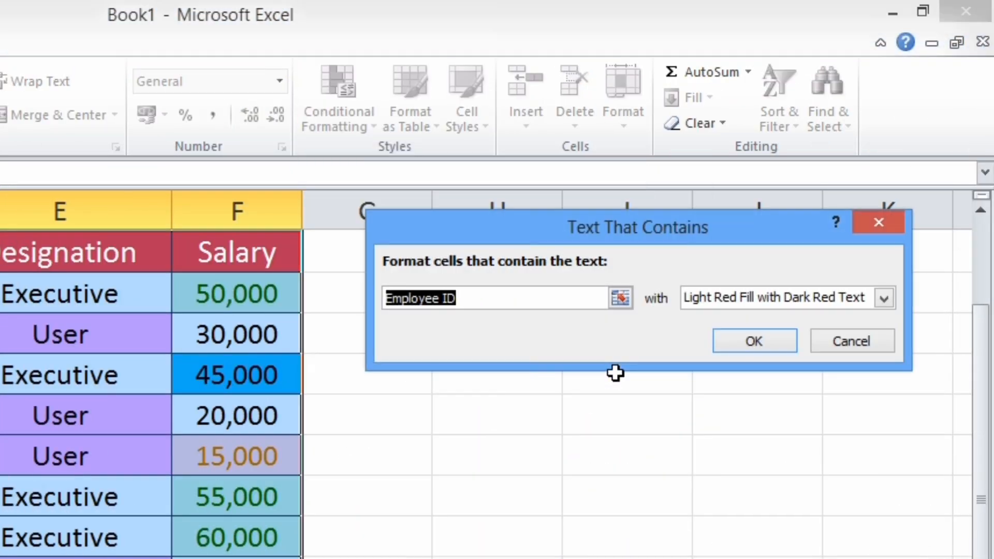
type("executive")
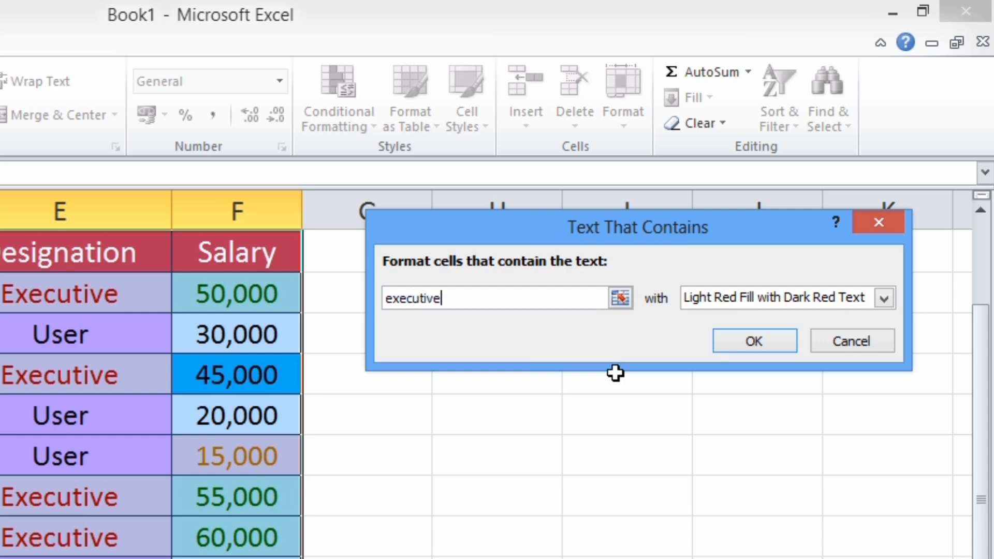
- Give the "executive" text rule a custom cyan fill from the standard colors, apply it and check the Executive cells
left_click(731, 301)
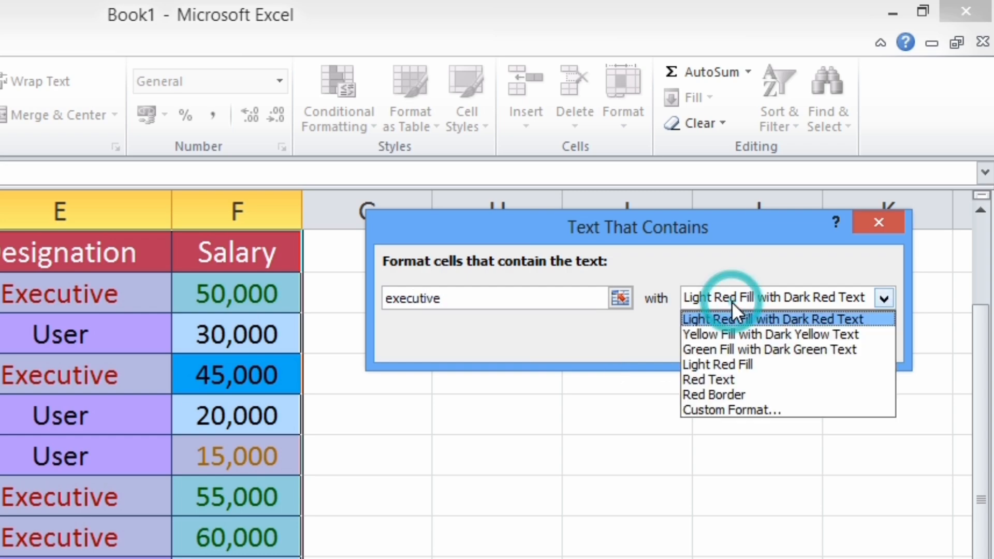
left_click(719, 410)
left_click(550, 319)
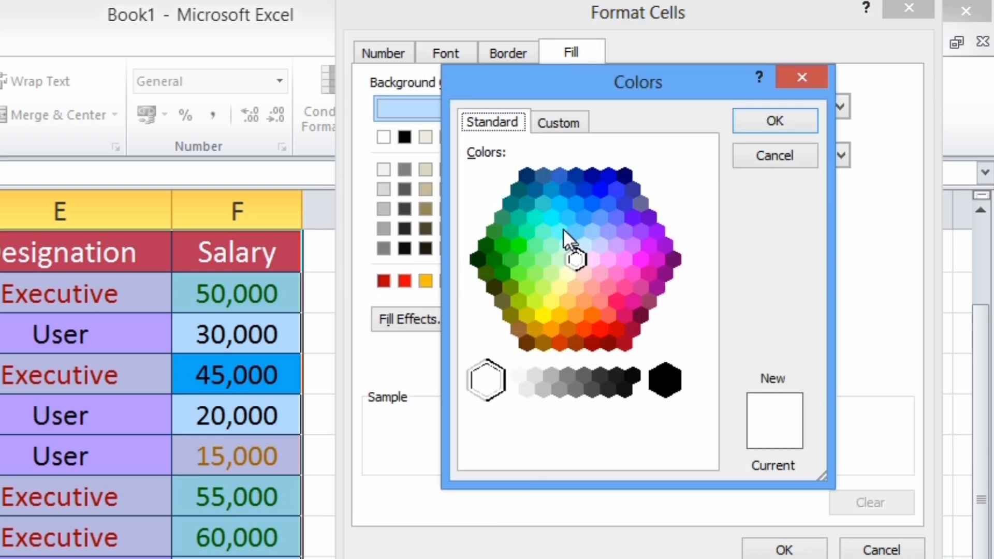
left_click(552, 218)
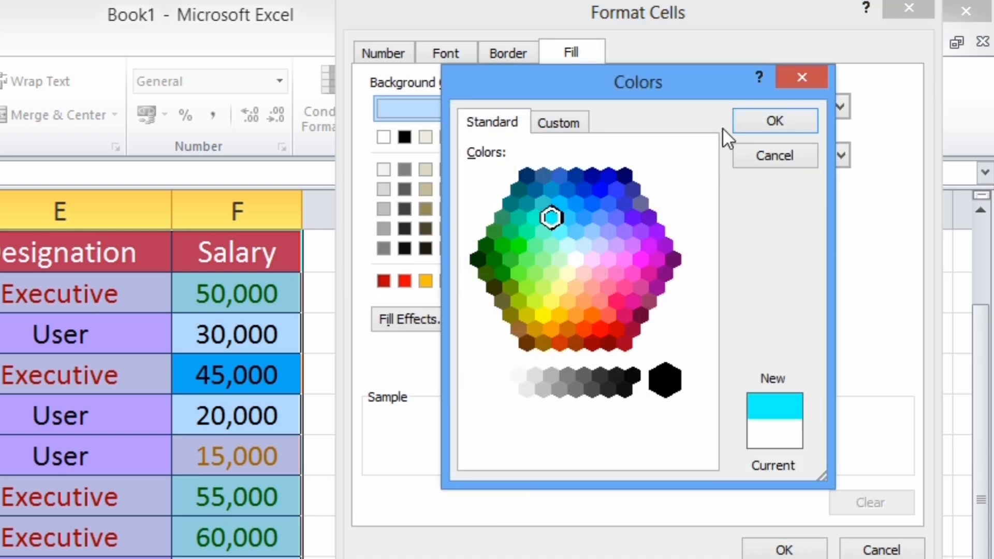
left_click(750, 122)
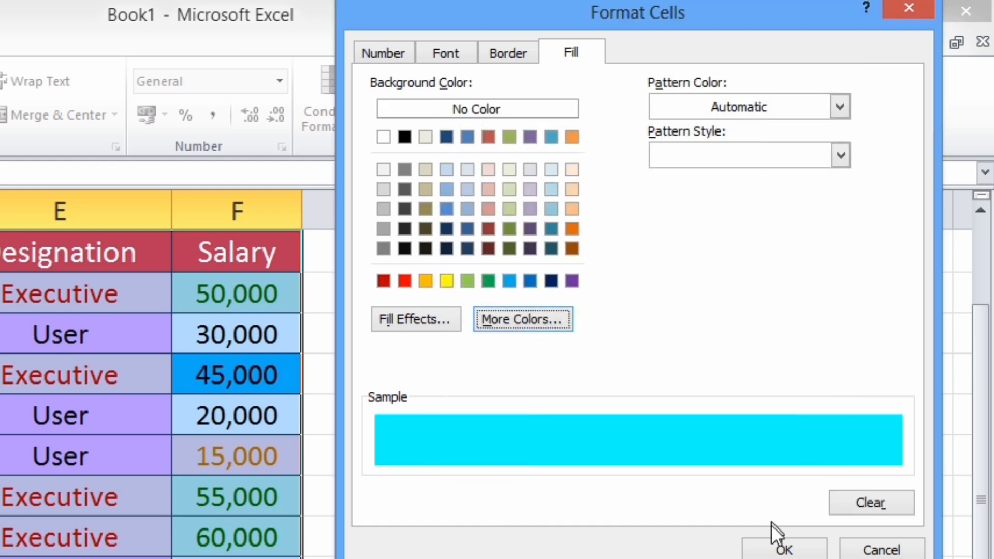
left_click(770, 543)
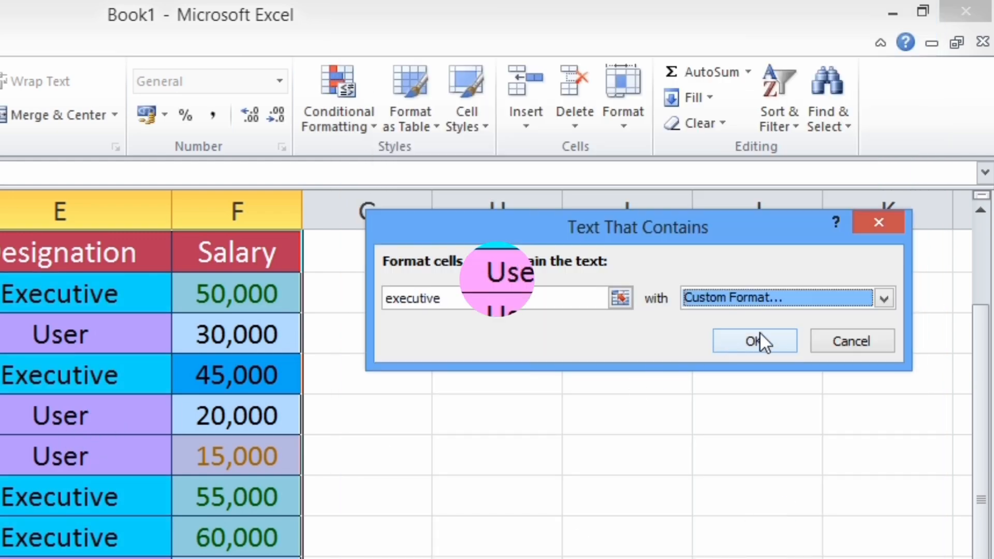
left_click(761, 342)
left_click(59, 293)
left_click(56, 375)
left_click(60, 495)
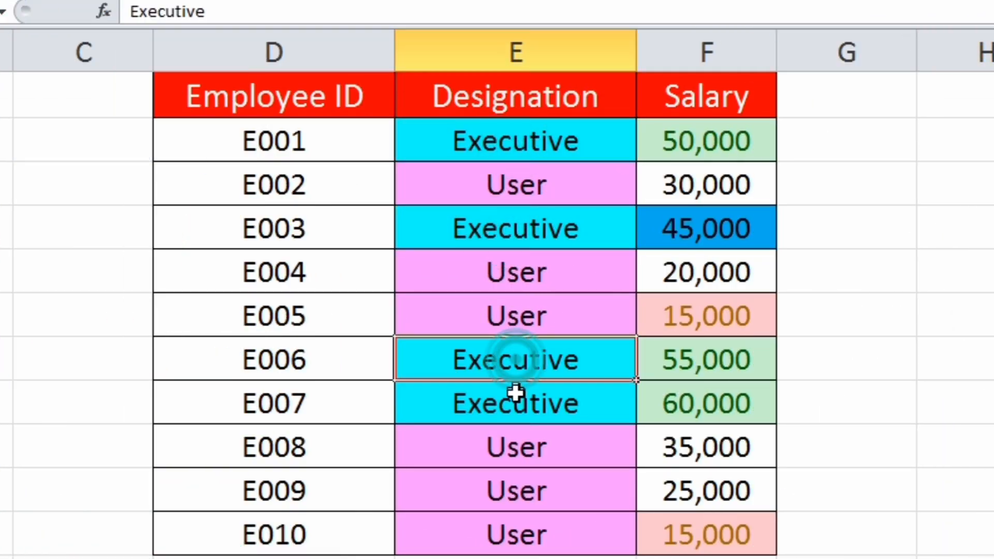
left_click(516, 394)
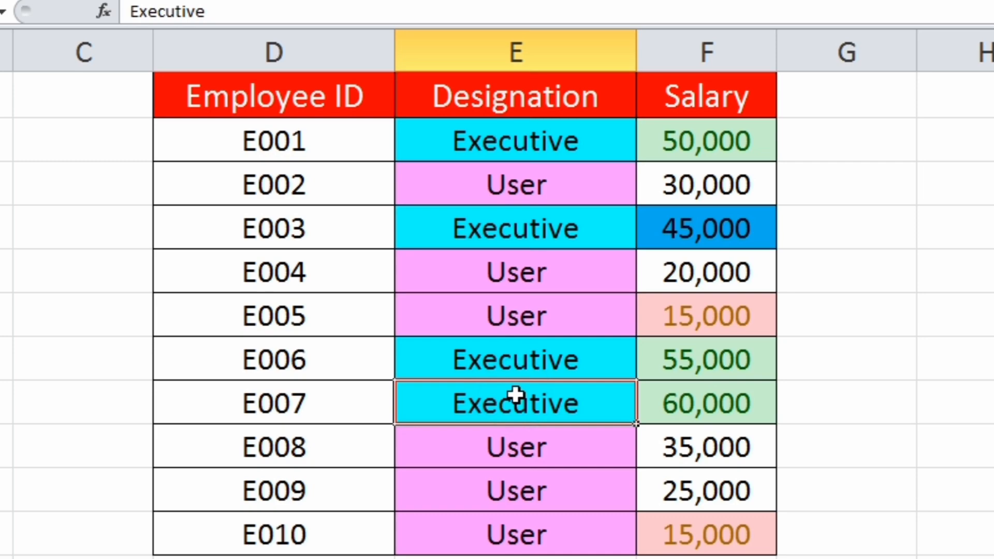